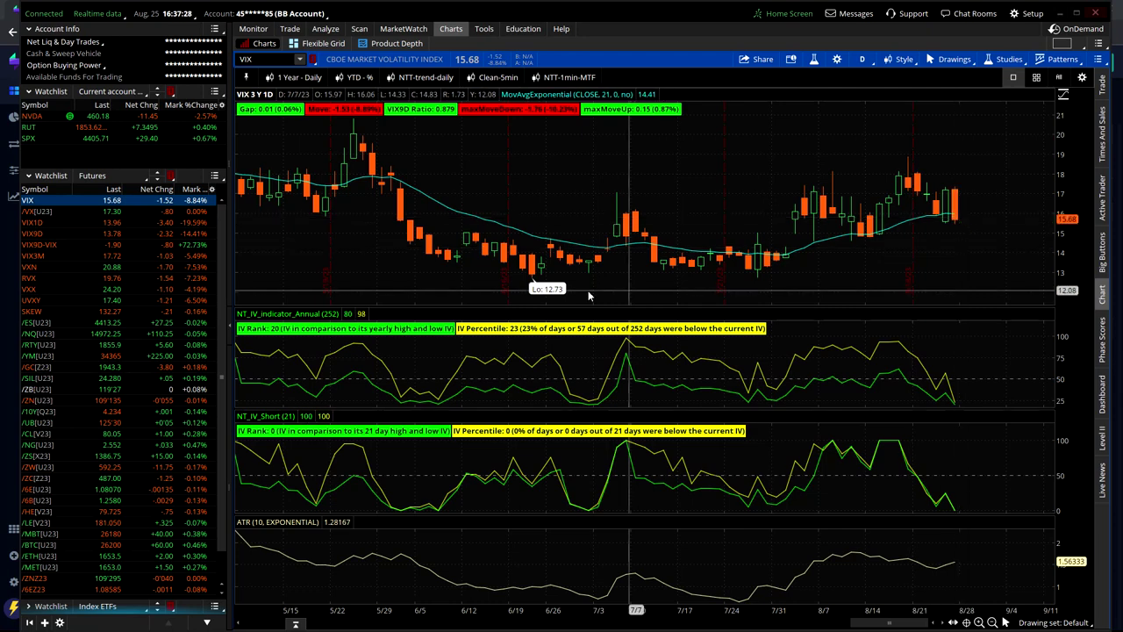
- Review the daily charts of the S&P 500, Nasdaq 100, Russell 2000 and Dow futures from the Futures watchlist
left_click(119, 324)
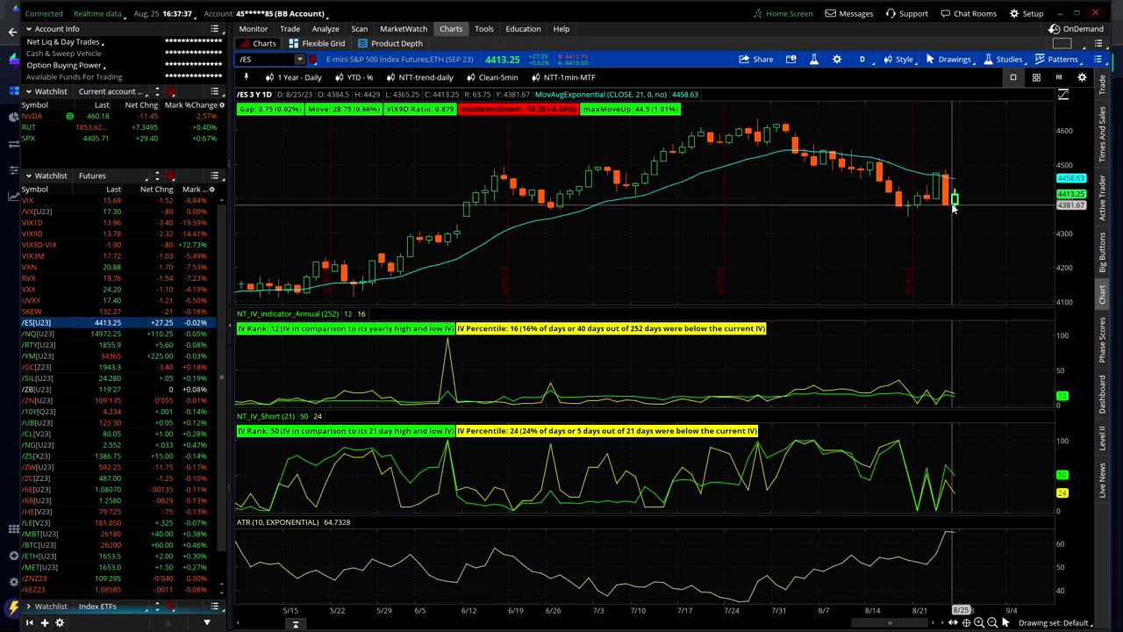
left_click(188, 335)
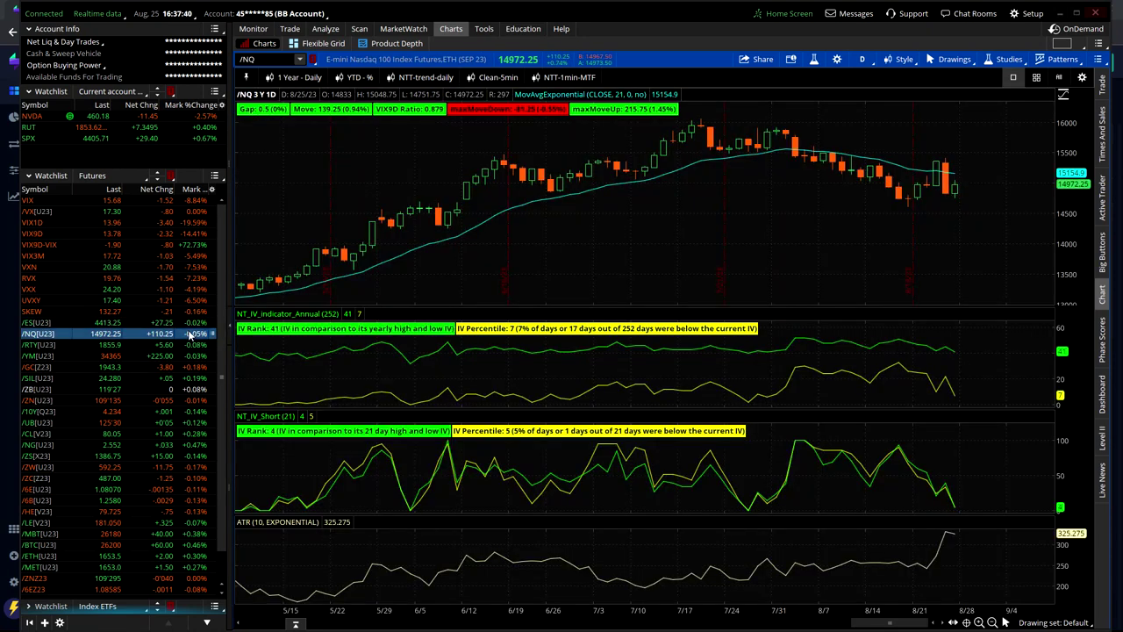
left_click(184, 345)
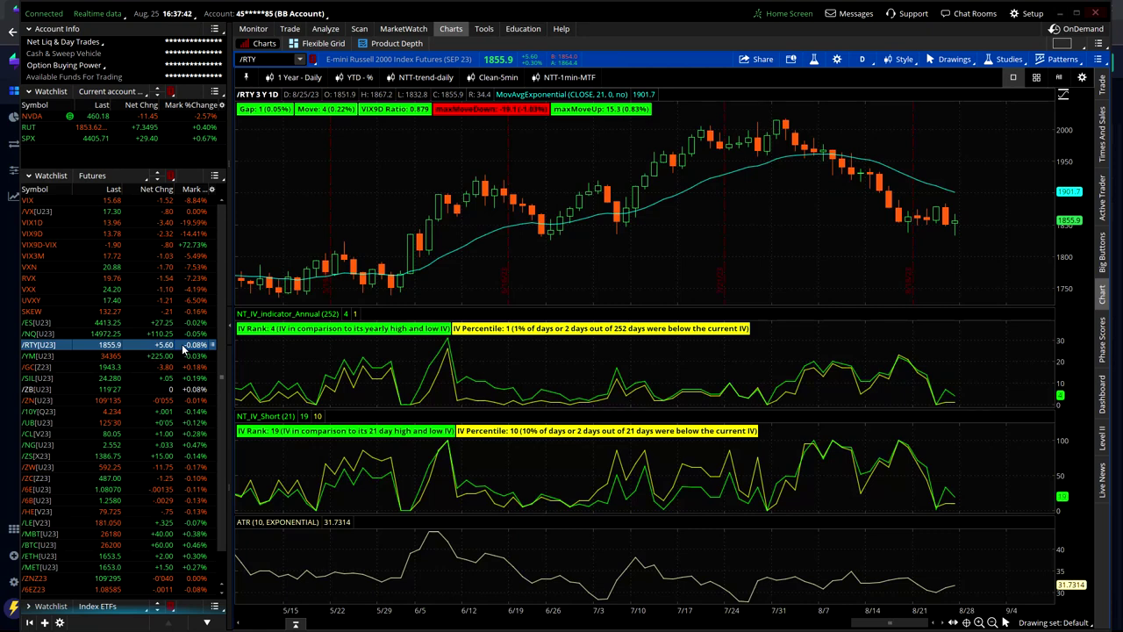
left_click(183, 357)
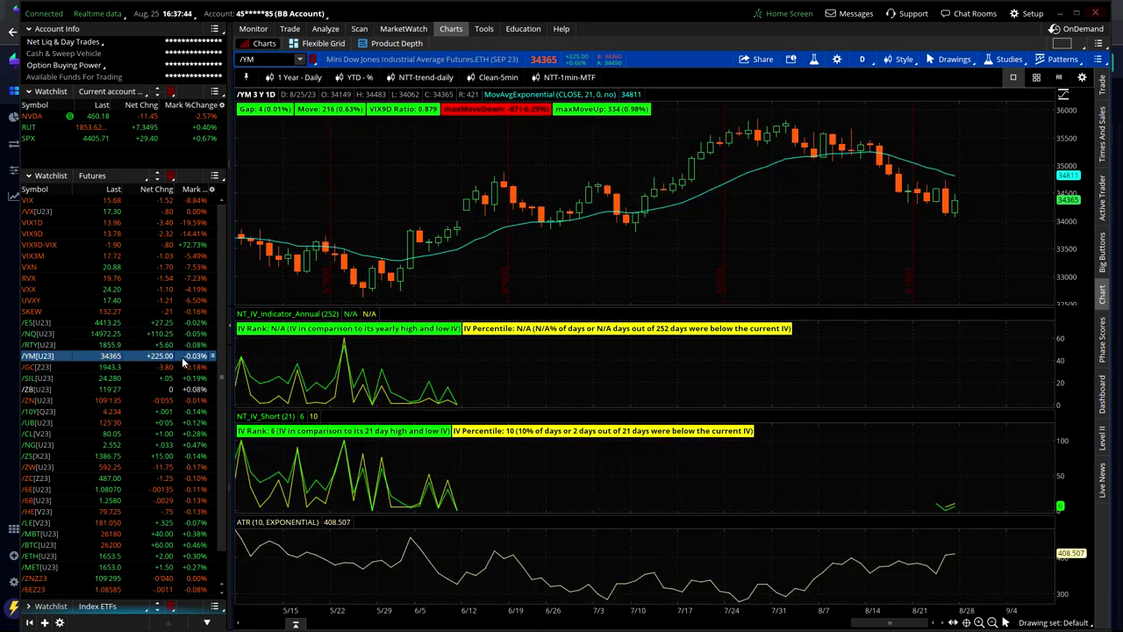
- Review the daily charts of the gold, silver, /ZB bond and 10-year yield futures
left_click(183, 367)
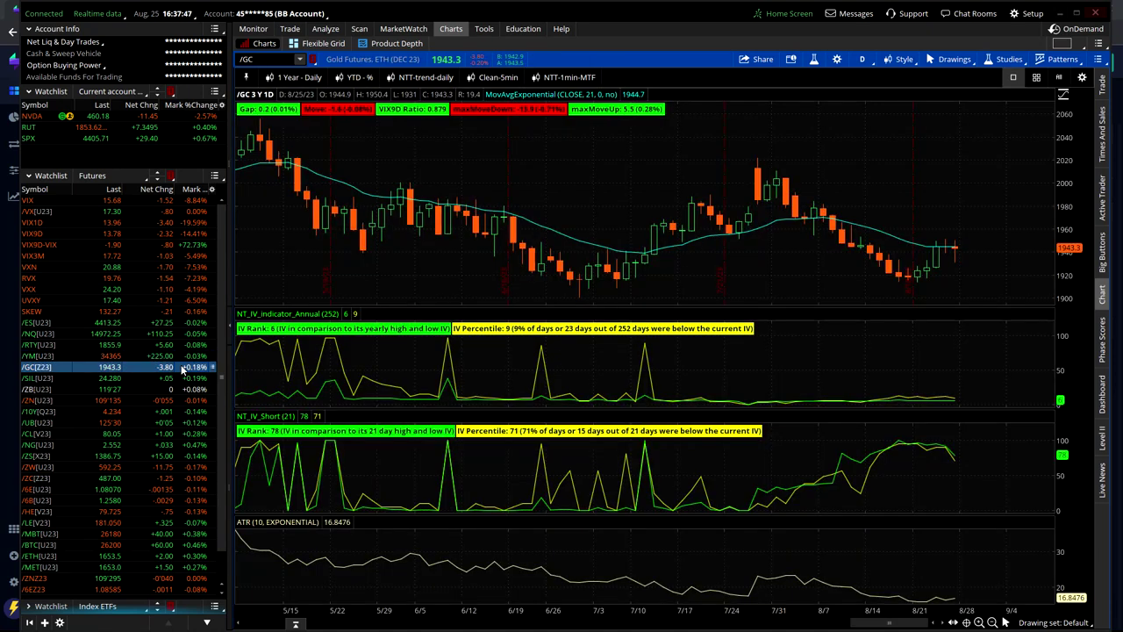
left_click(182, 378)
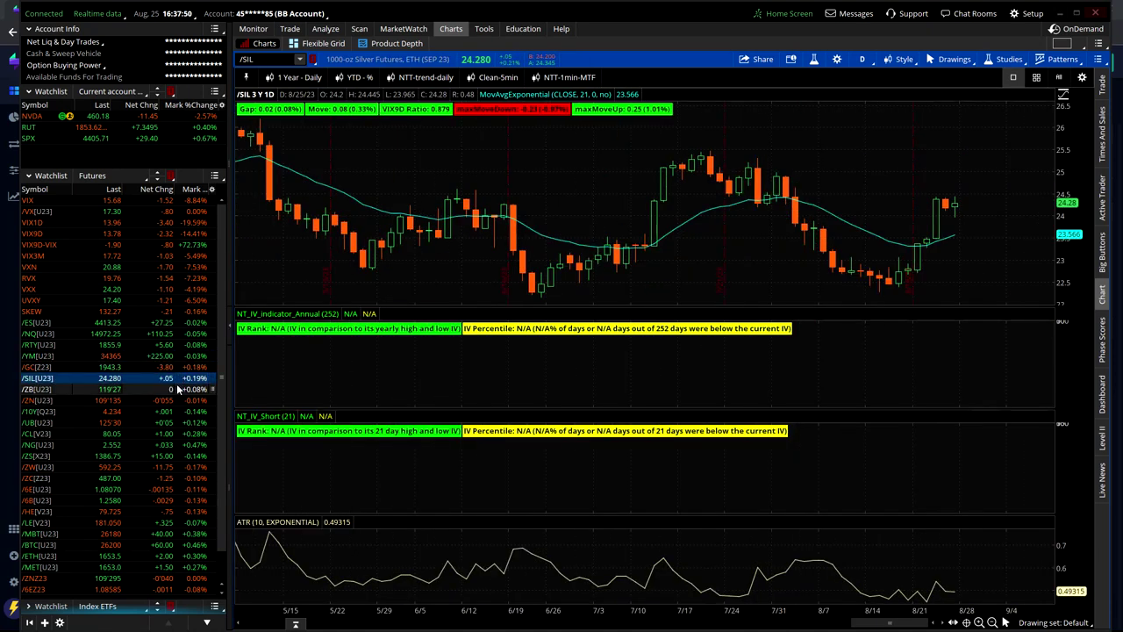
left_click(179, 389)
left_click(185, 411)
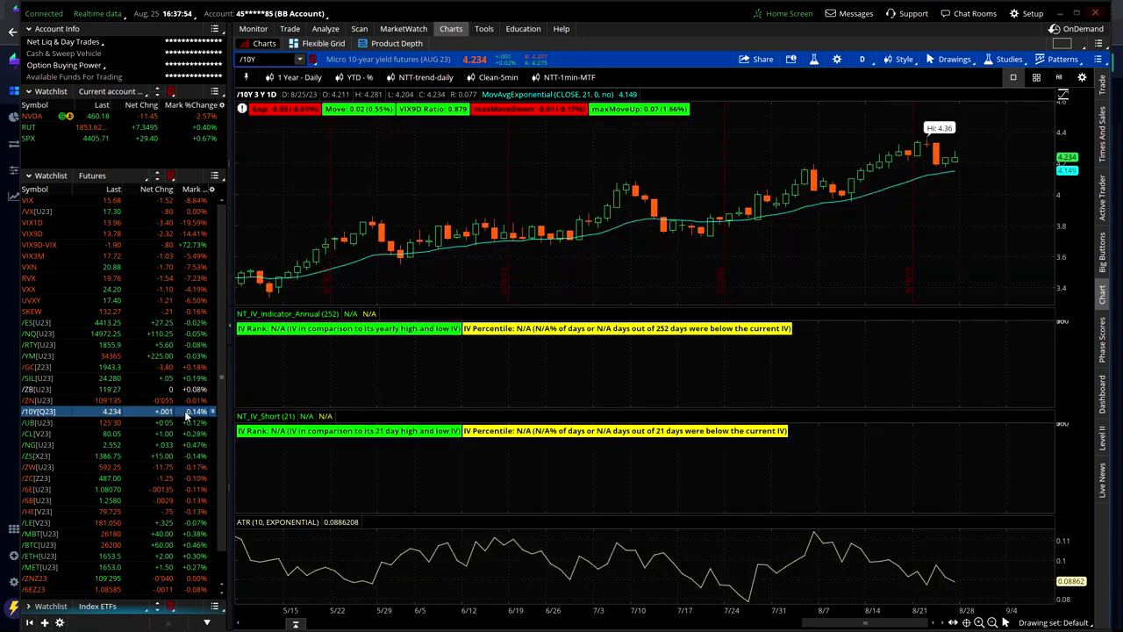
- Review the daily charts of the crude oil, natural gas, soybean, wheat and corn futures
left_click(186, 434)
left_click(186, 445)
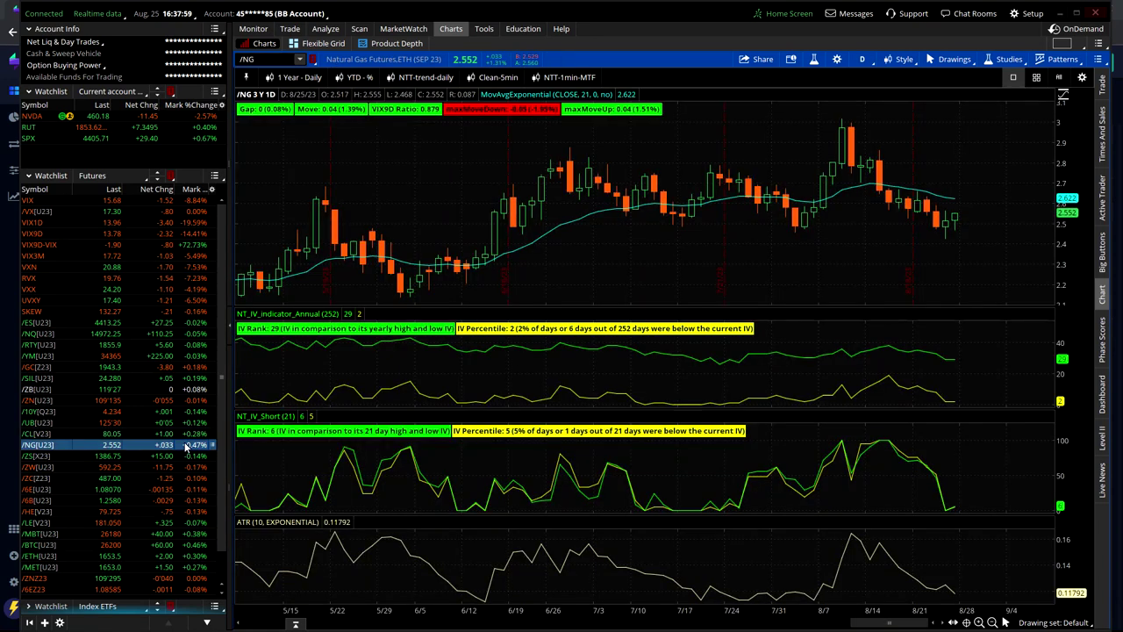
left_click(186, 456)
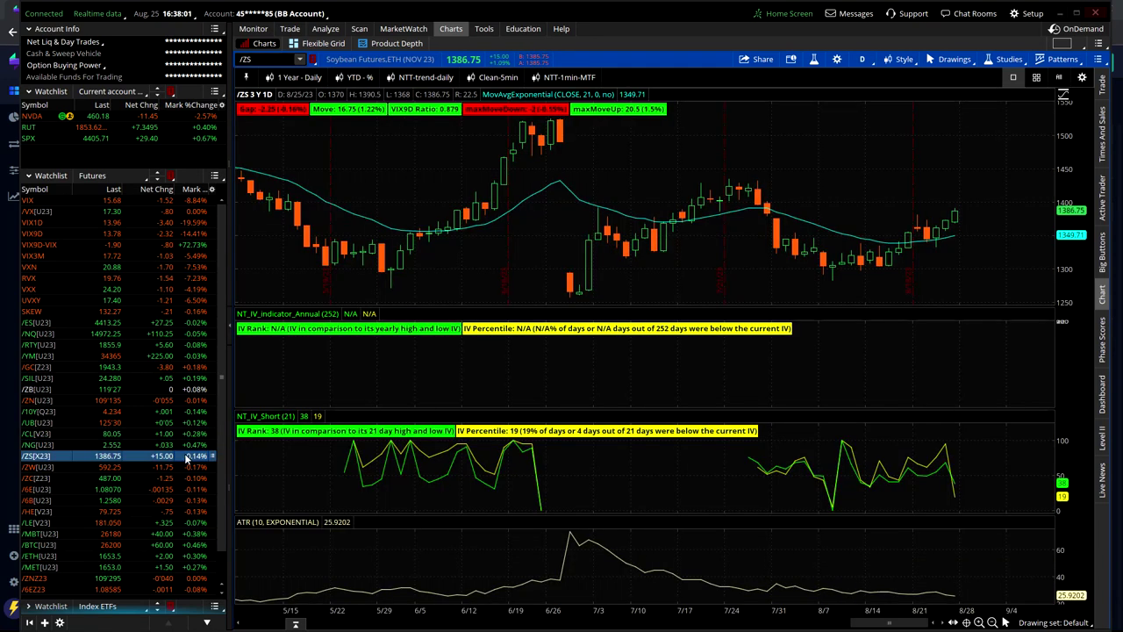
left_click(189, 467)
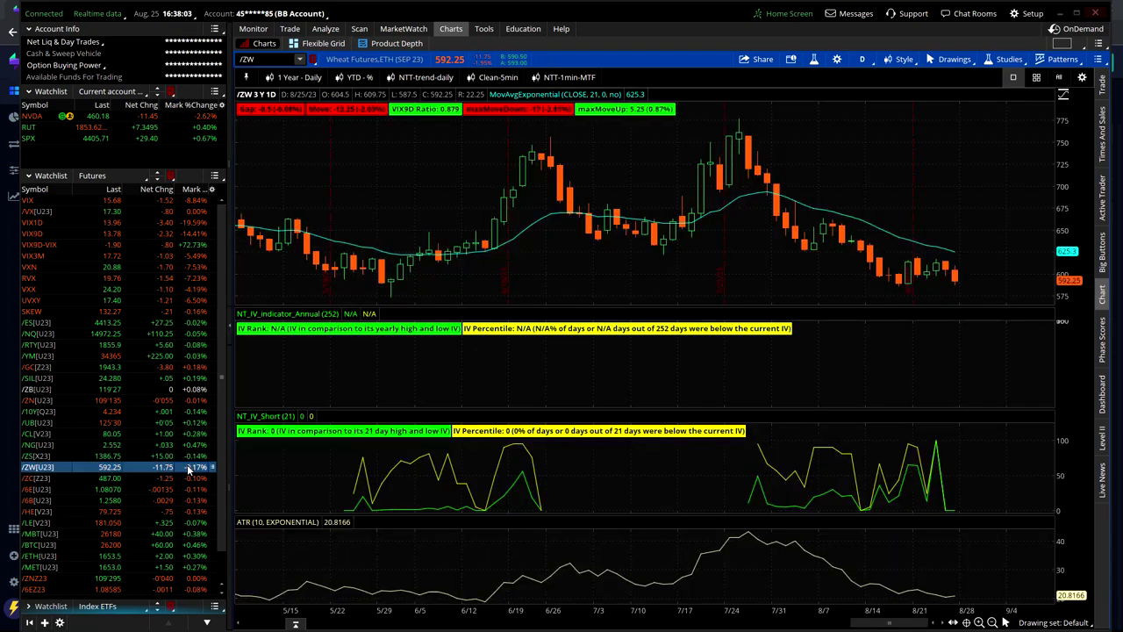
left_click(192, 479)
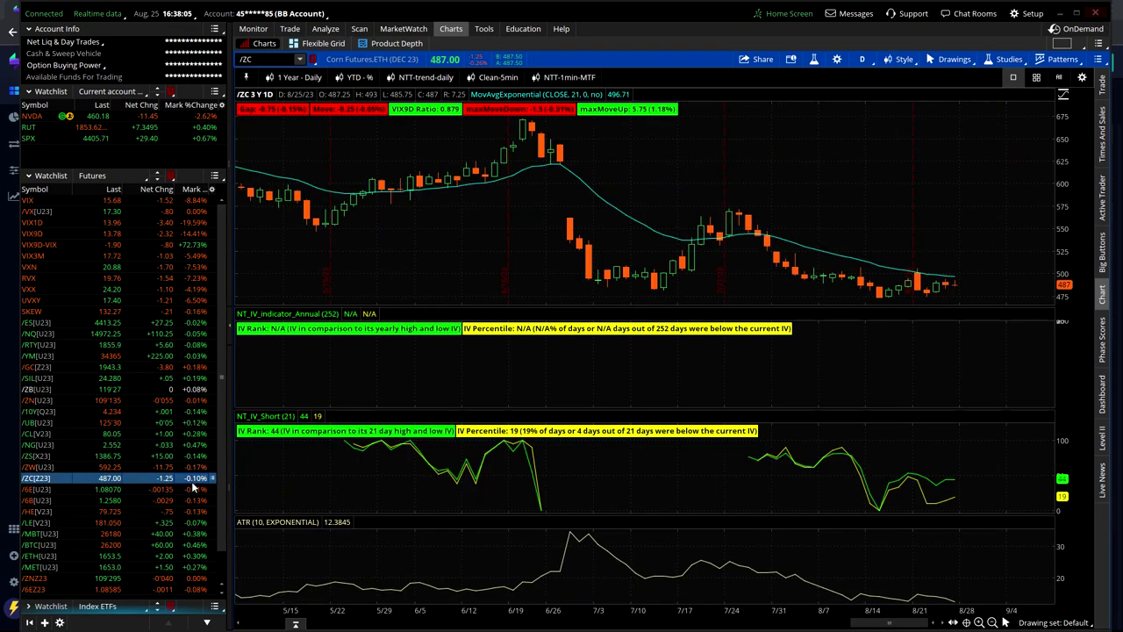
- Review the daily charts of the /6E, British Pound, /HE, /LE and Micro Bitcoin futures
left_click(195, 490)
left_click(195, 501)
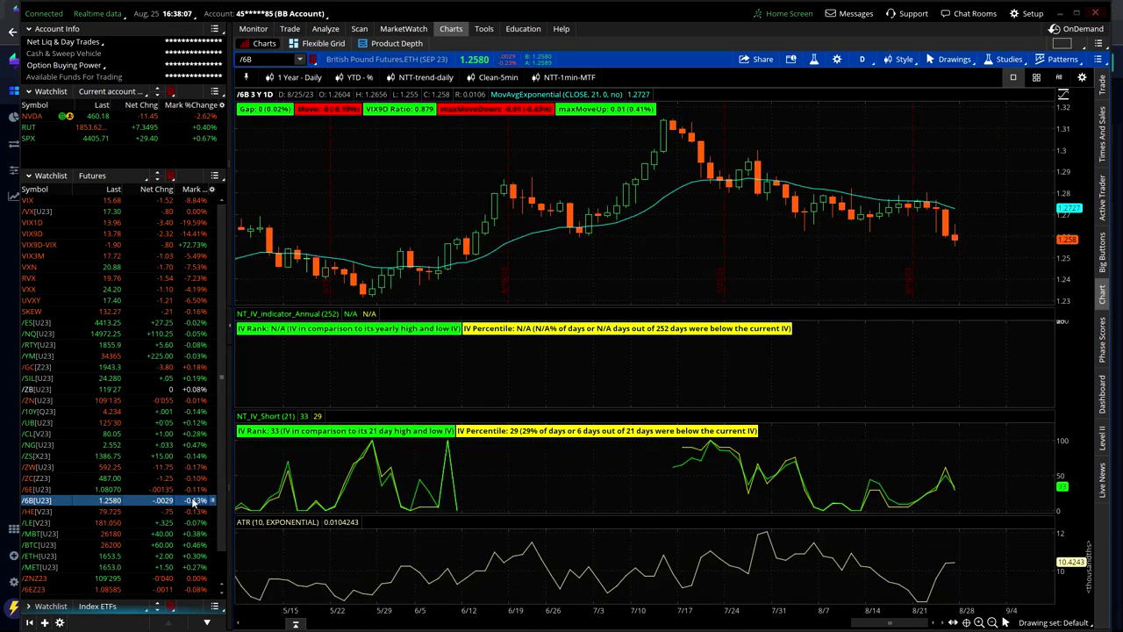
left_click(190, 510)
left_click(191, 522)
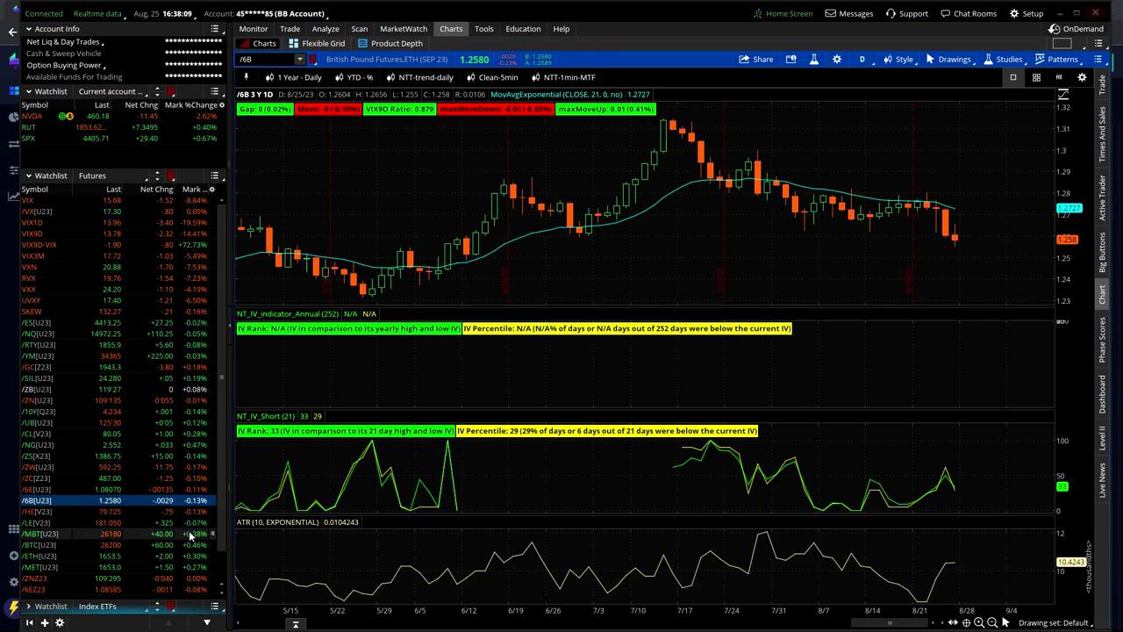
left_click(192, 534)
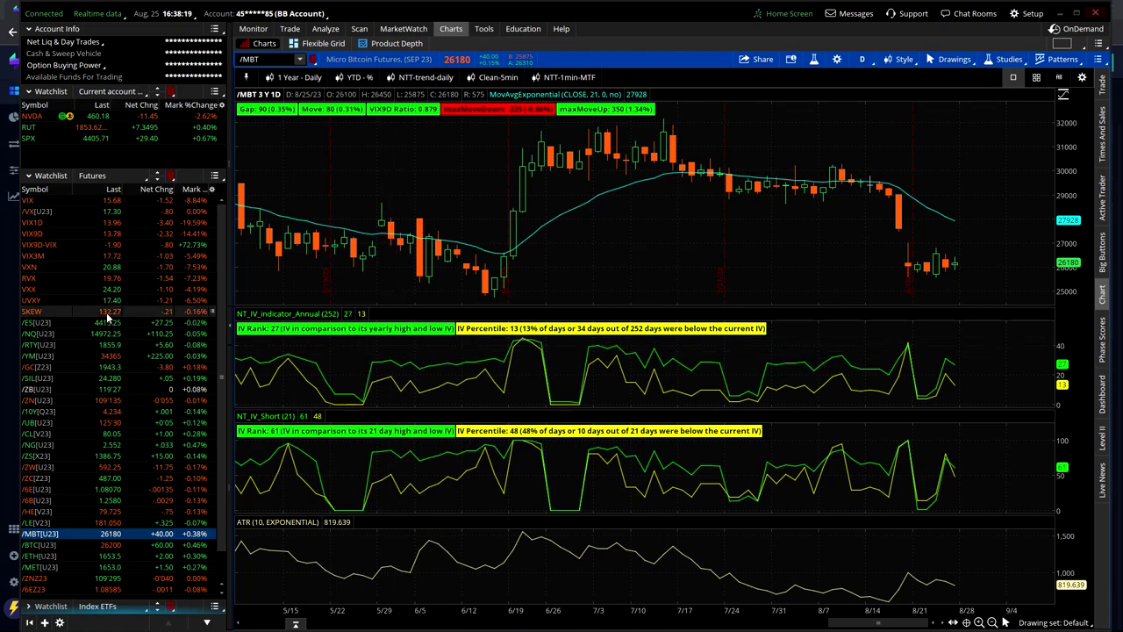
- Switch to the TraderSync dashboard, mark the 0 DTE returns in the Setups list while reviewing them, and clear the markings
key("alt+Tab")
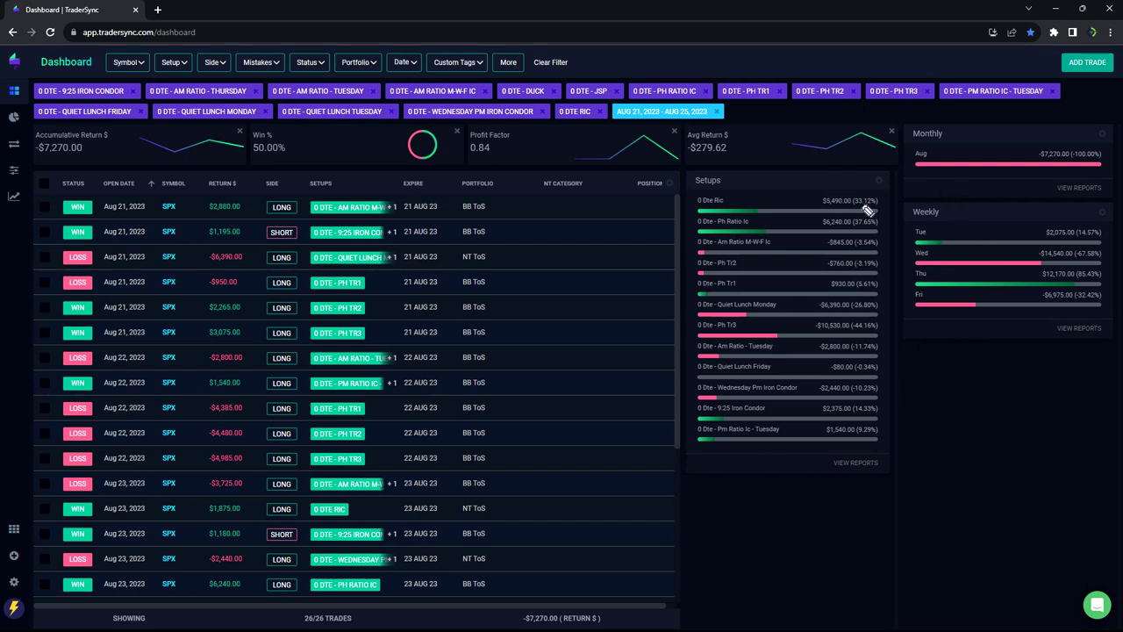
mouse_move(840, 193)
left_mouse_down()
mouse_move(798, 207)
mouse_move(820, 221)
mouse_move(864, 219)
mouse_move(856, 197)
left_mouse_up()
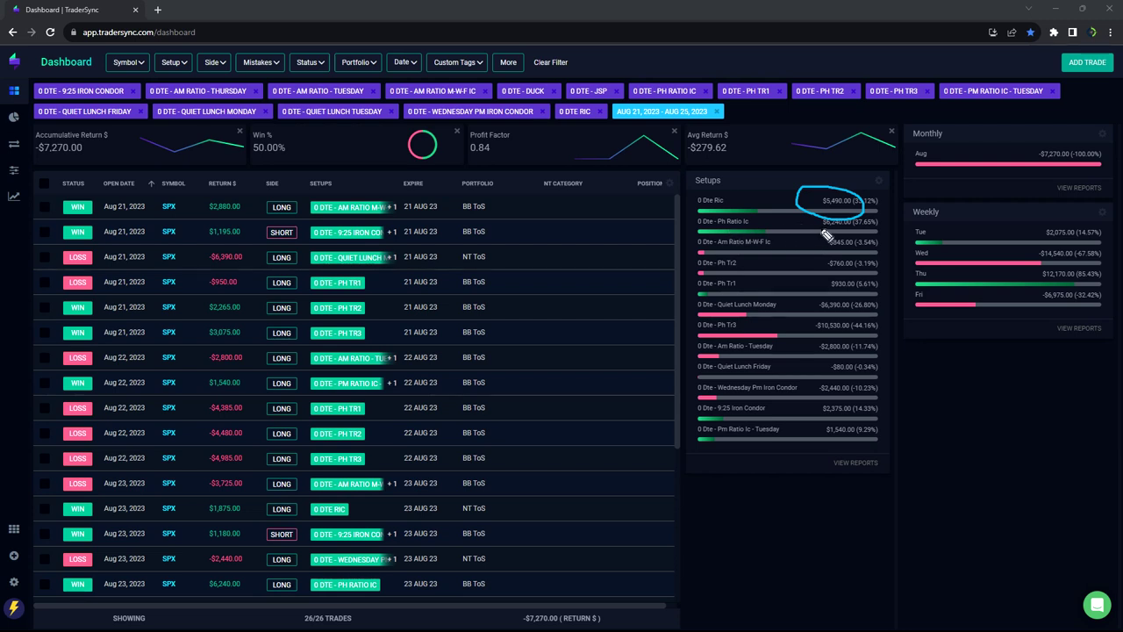
left_click_drag(823, 233, 849, 232)
left_click_drag(825, 247, 850, 248)
mouse_move(831, 271)
left_mouse_down()
mouse_move(853, 270)
mouse_move(849, 292)
left_mouse_up()
left_click_drag(825, 312, 853, 306)
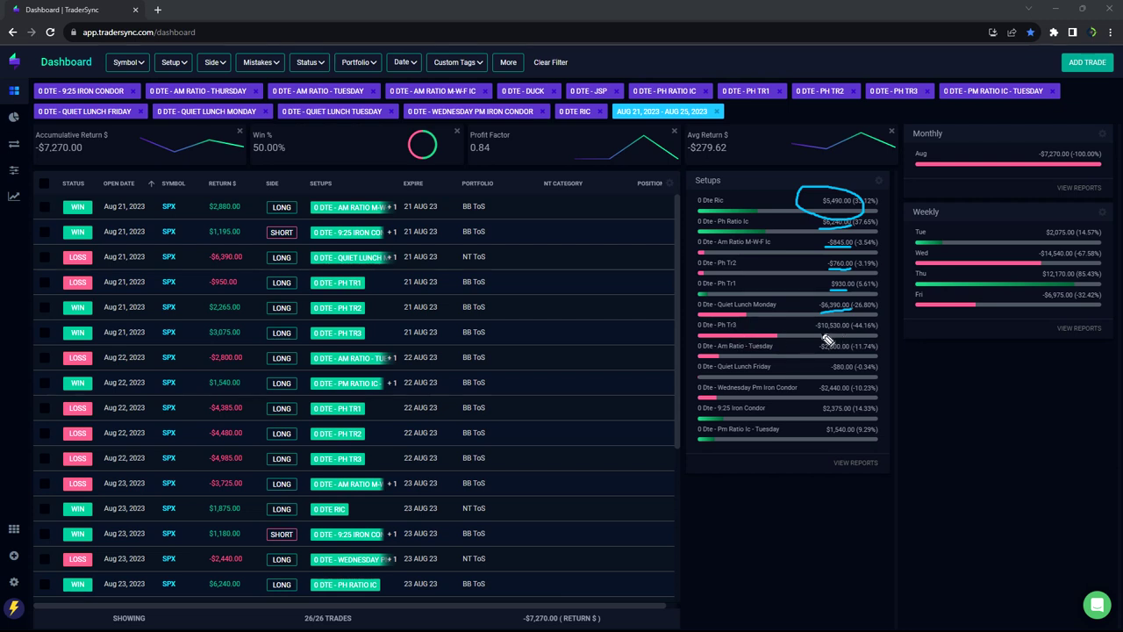
left_click_drag(818, 340, 851, 341)
mouse_move(819, 355)
left_mouse_down()
mouse_move(846, 355)
mouse_move(853, 376)
left_mouse_up()
left_click_drag(822, 396, 851, 397)
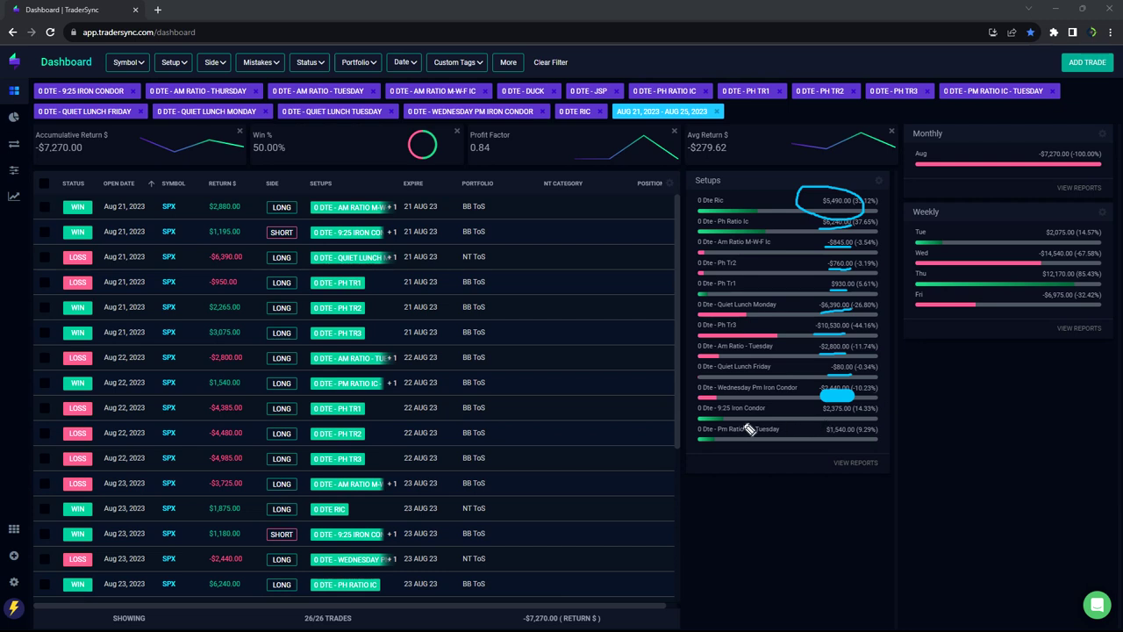
left_click_drag(818, 418, 849, 421)
key("e")
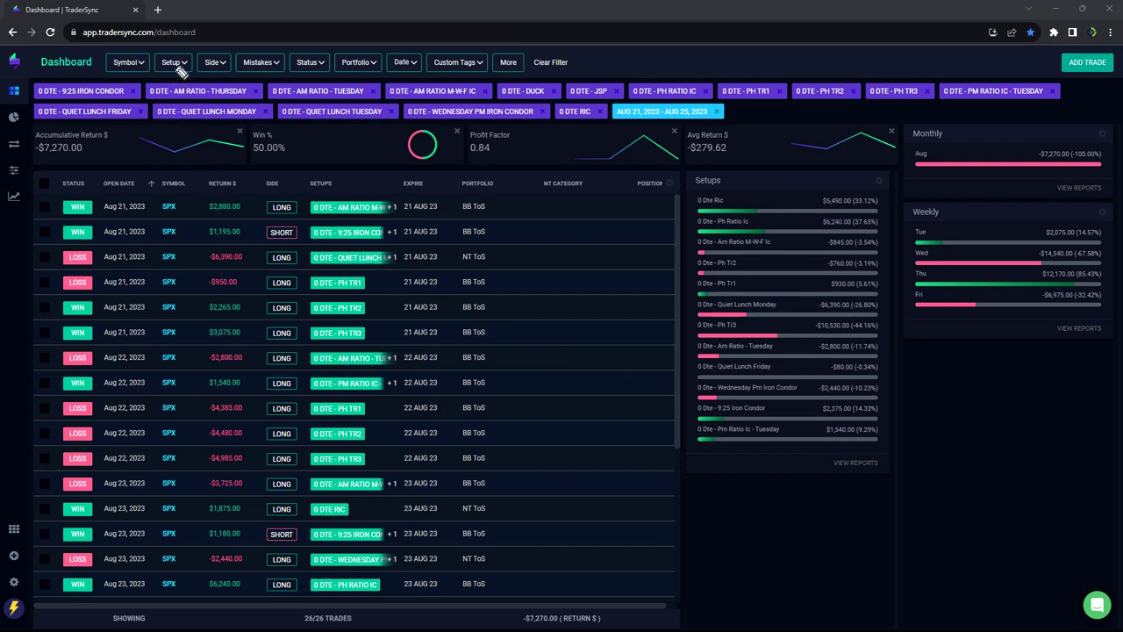
- Filter the dashboard to only the DB - Flathead Woodpecker, DB - Woodpecker Fly and DB-Time Flys setups
left_click(174, 64)
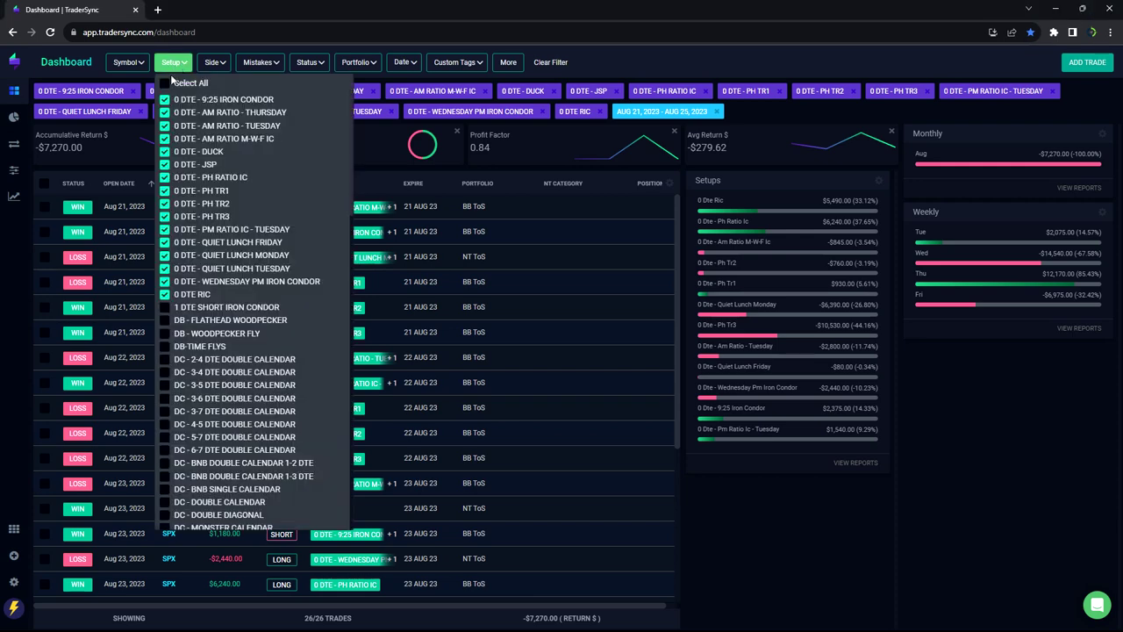
left_click(166, 84)
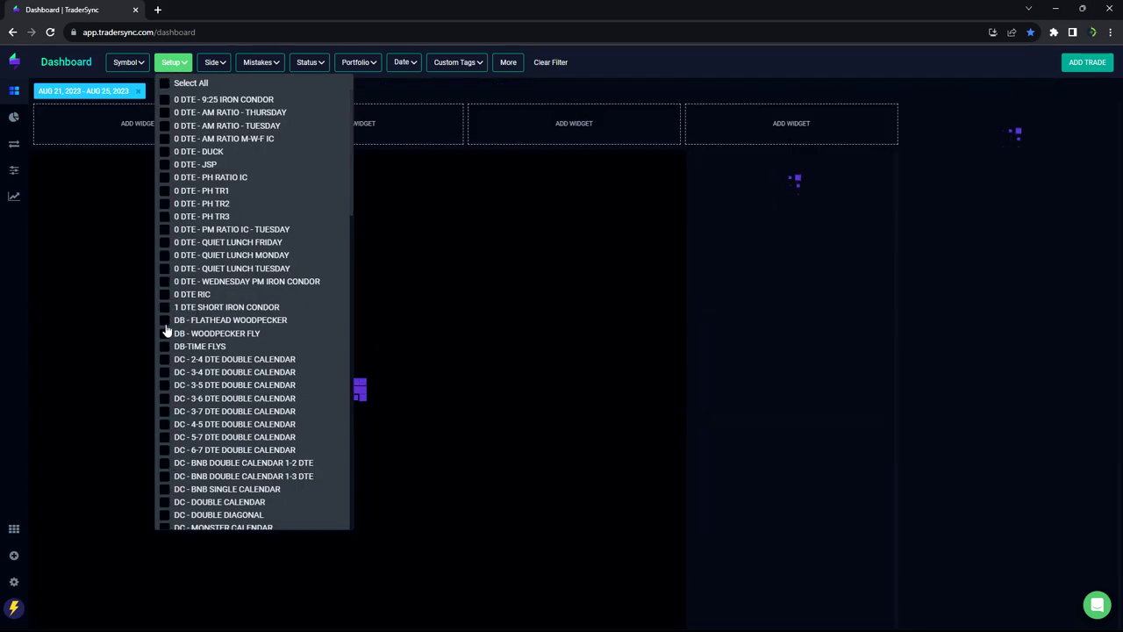
left_click(165, 321)
left_click(165, 334)
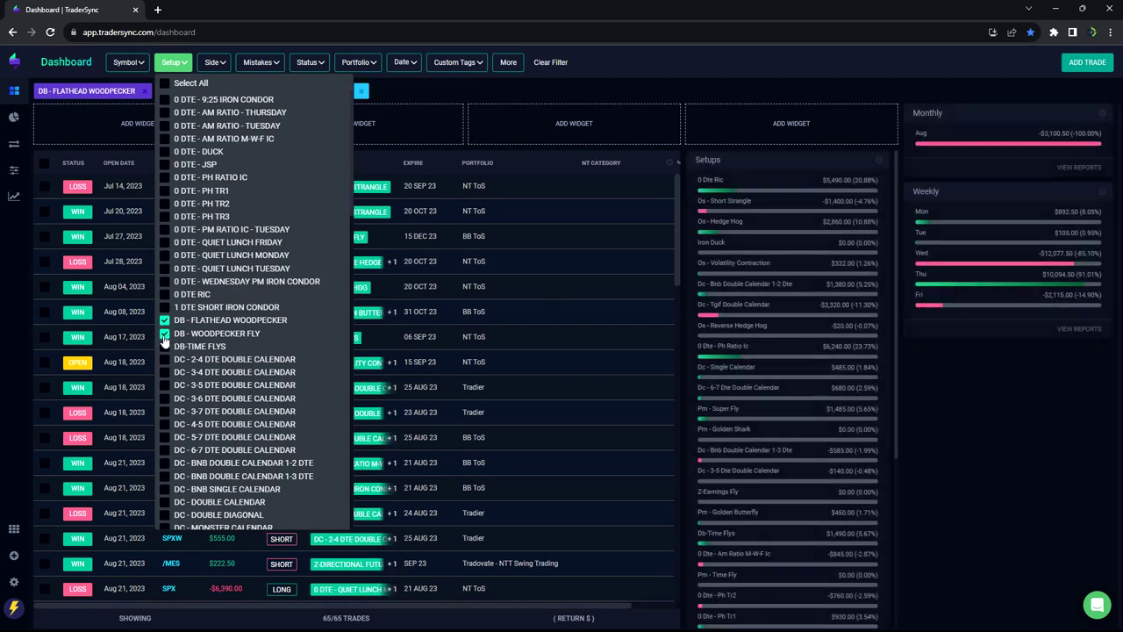
left_click(165, 346)
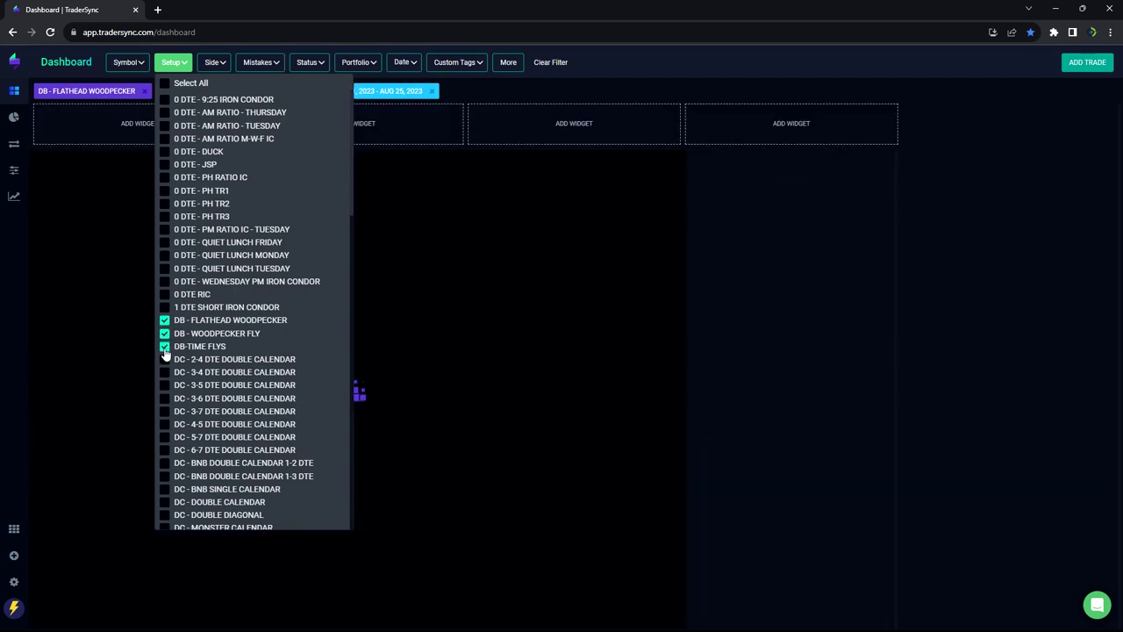
left_click(641, 497)
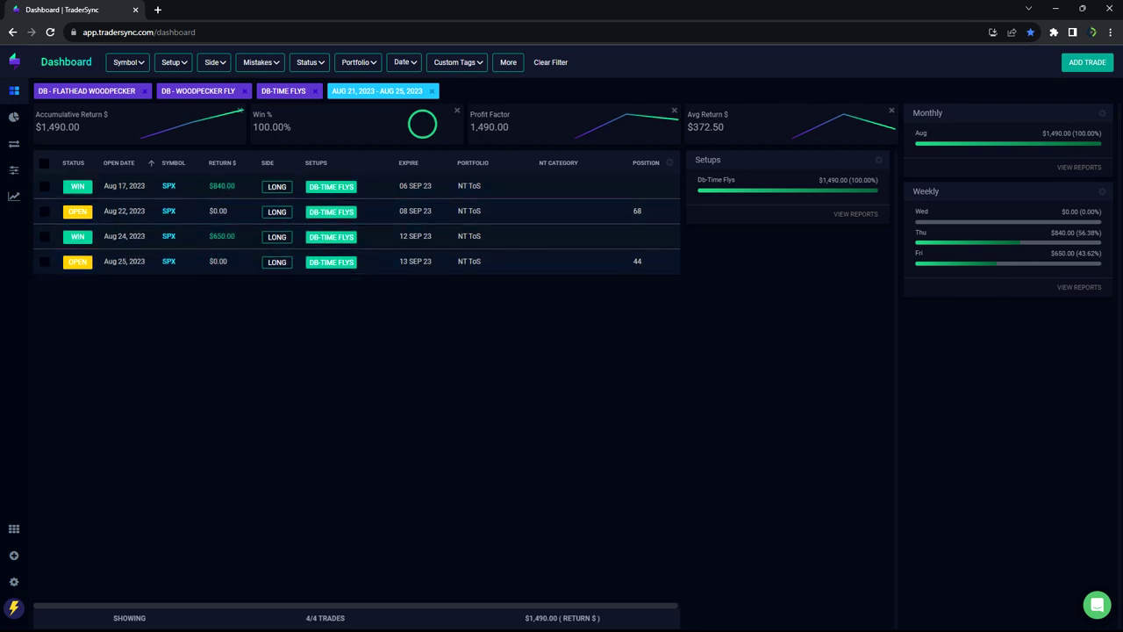
- Switch to the main thinkorswim window and show the risk profile of the RUT position in the BB Account
left_click(678, 618)
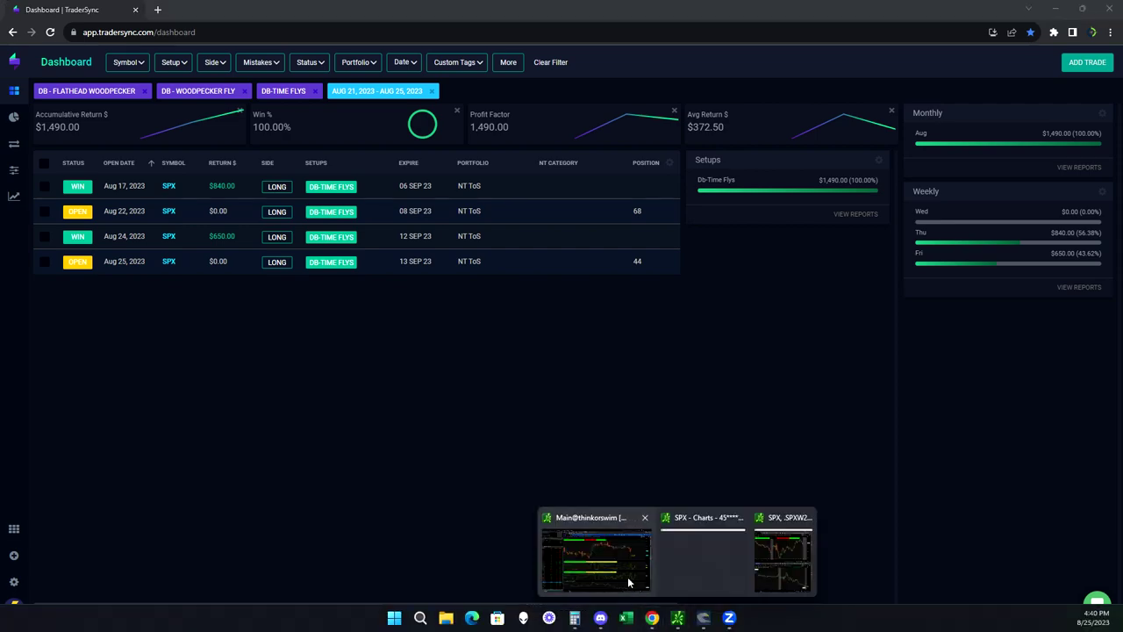
left_click(596, 557)
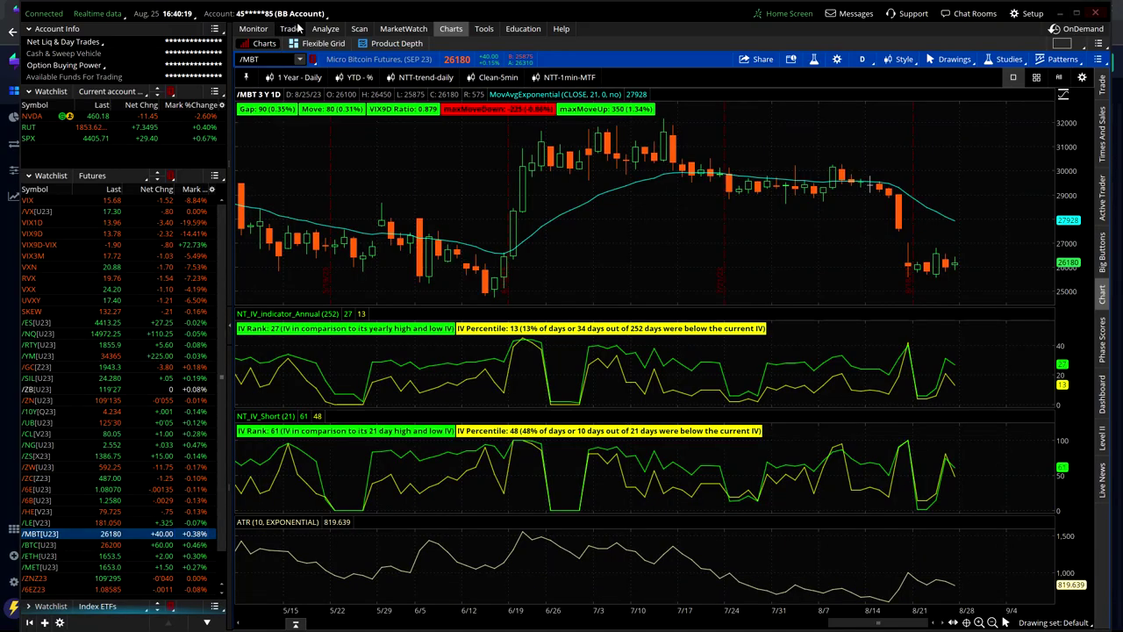
left_click(106, 127)
left_click(326, 29)
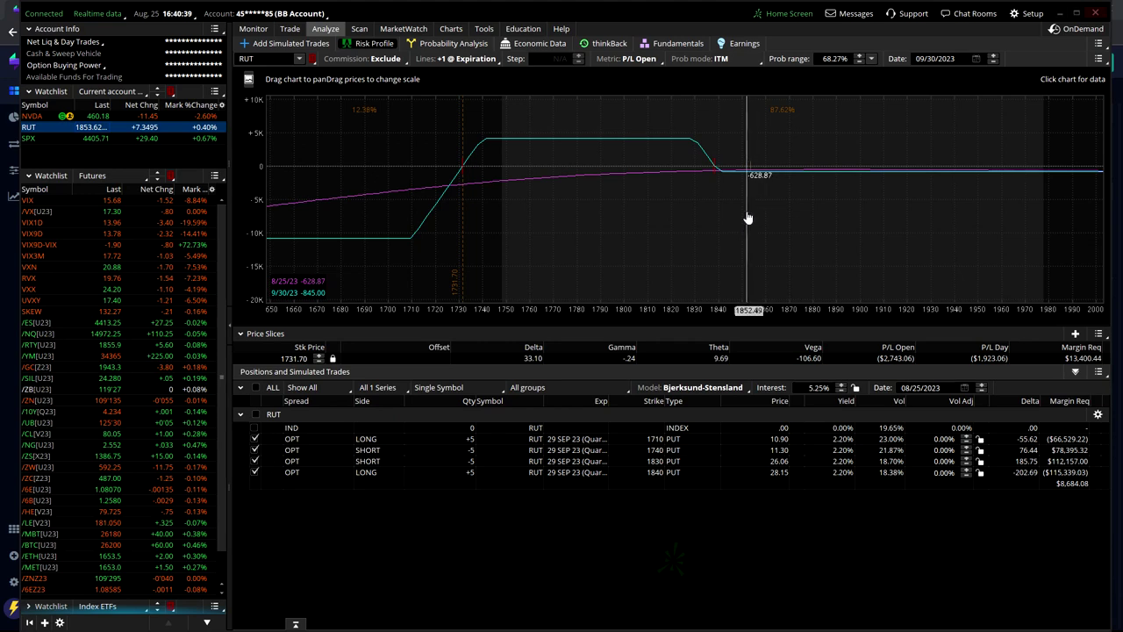
- Change to the NavTrading account, enlarge its current account watchlist and load the SPX risk profile
left_click(281, 13)
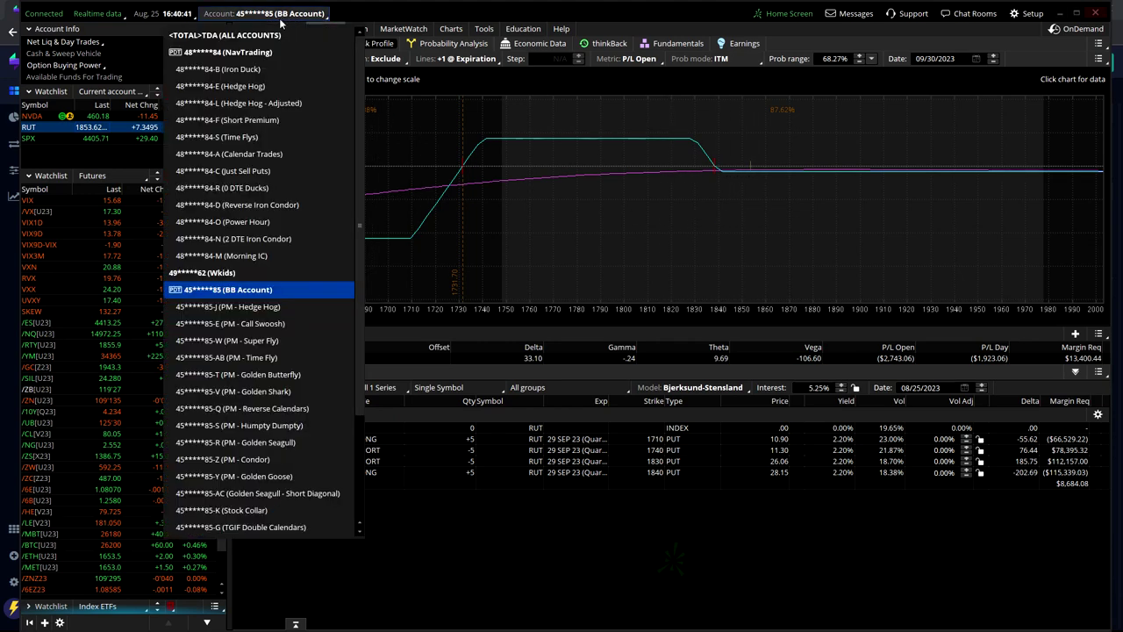
left_click(254, 52)
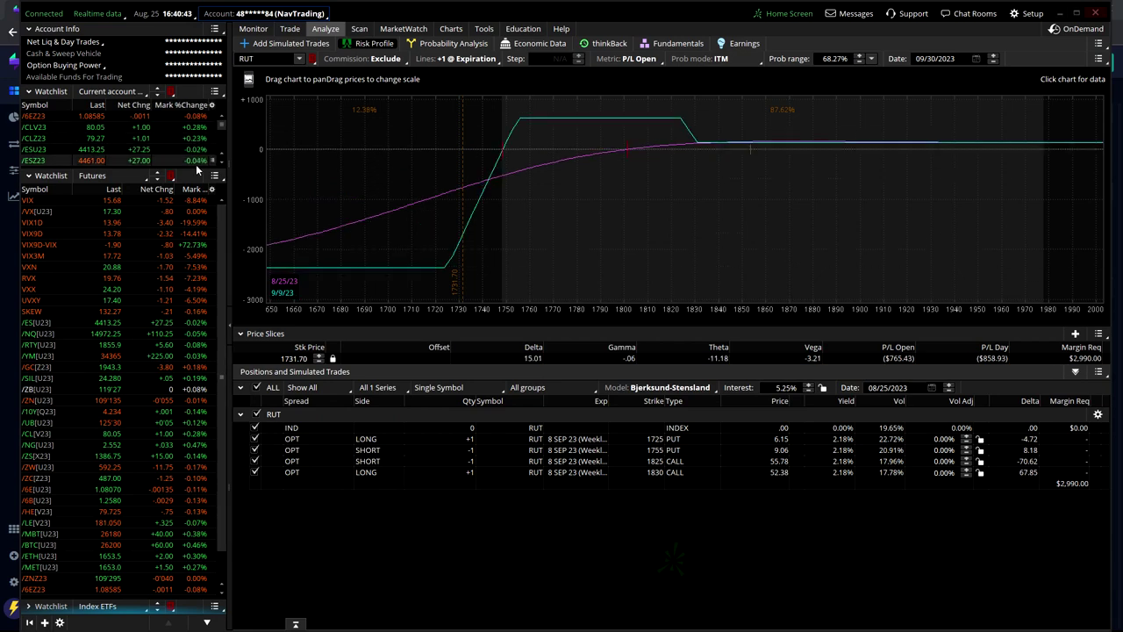
left_click_drag(191, 167, 184, 404)
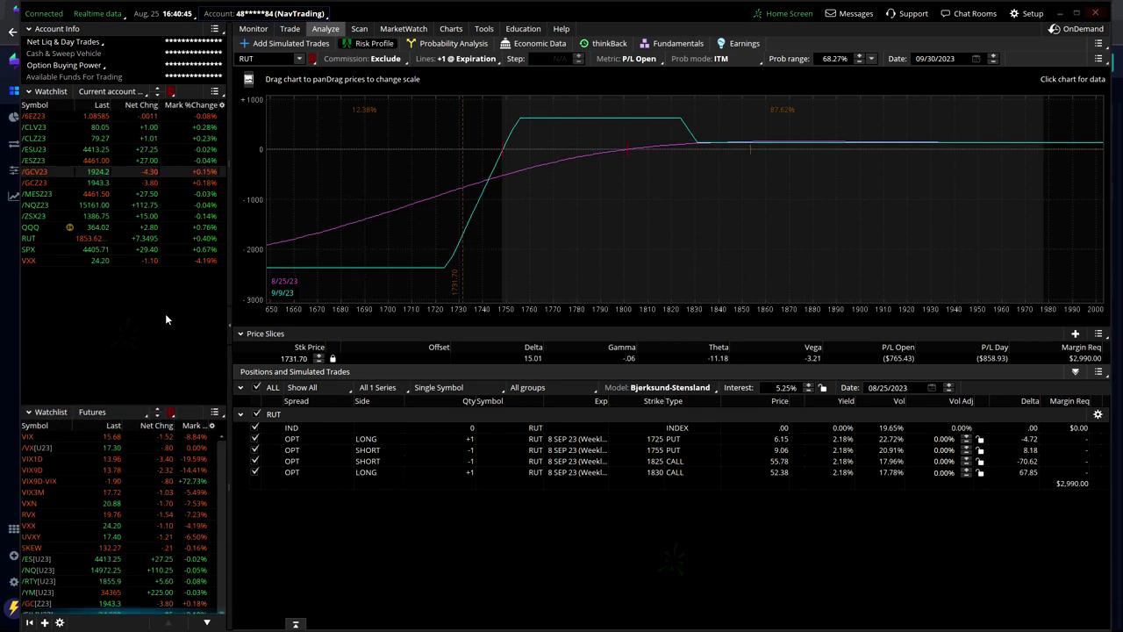
left_click(168, 248)
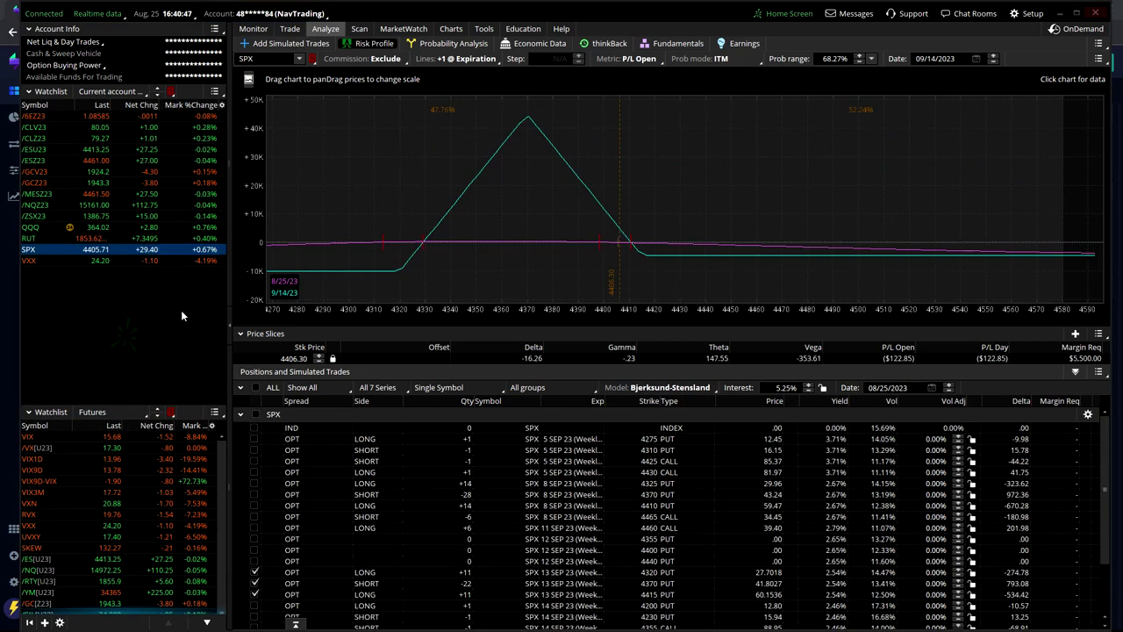
- Filter the SPX positions to the Time Flys group and plot only the 8 SEP 23 and 11 SEP 23 option legs
left_click(570, 389)
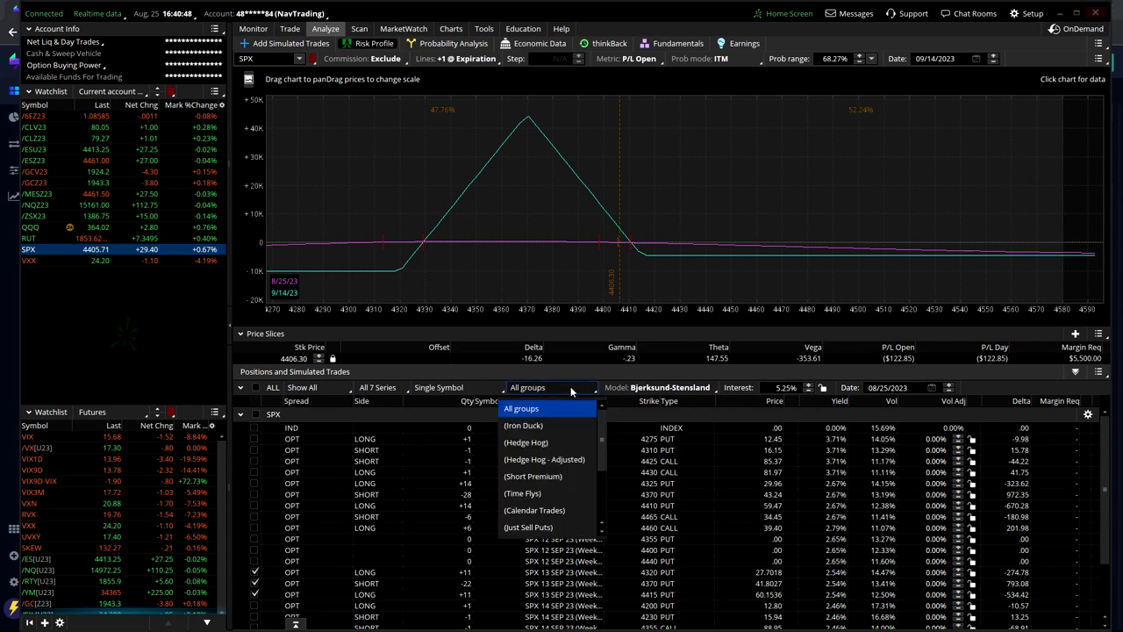
left_click(528, 493)
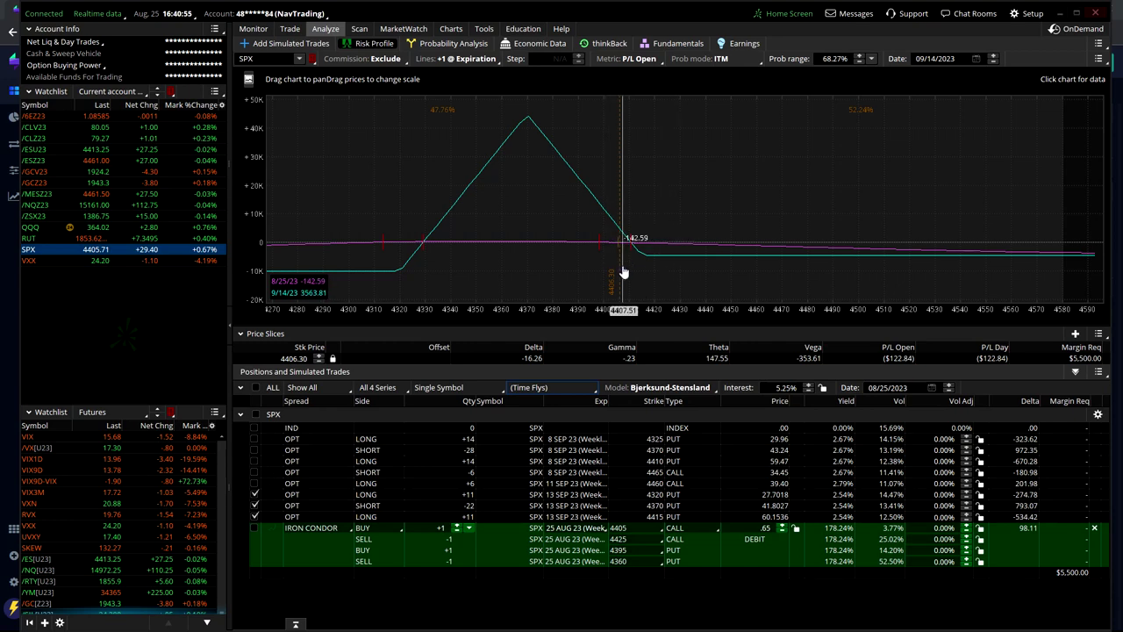
left_click(254, 516)
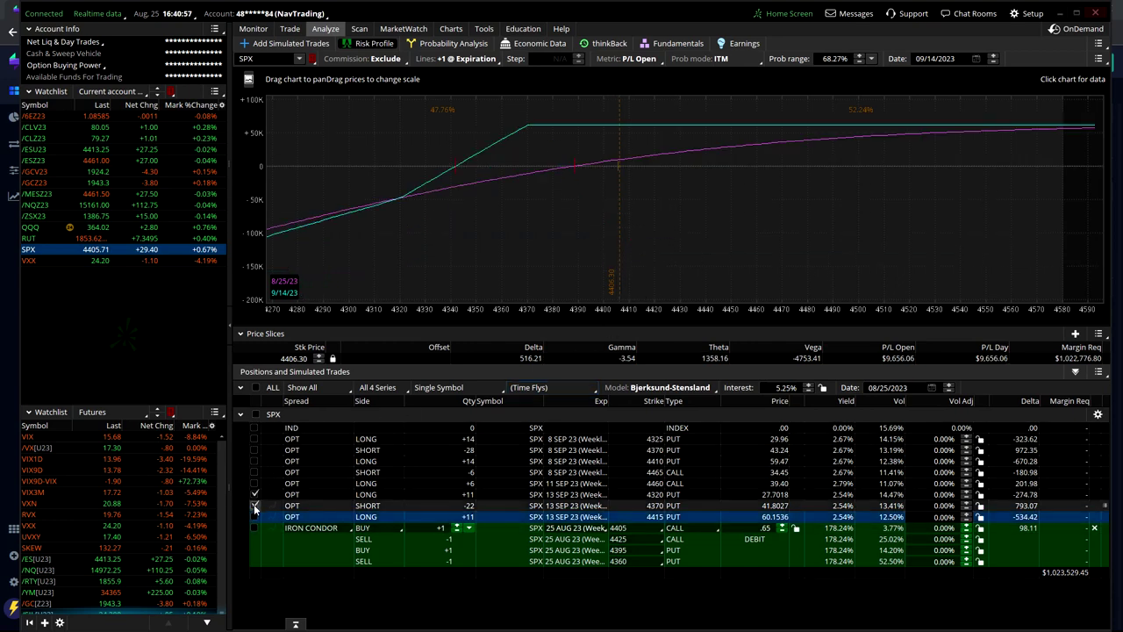
left_click(255, 506)
left_click(255, 494)
left_click(255, 482)
left_click(254, 472)
left_click(255, 461)
left_click(255, 449)
left_click(254, 439)
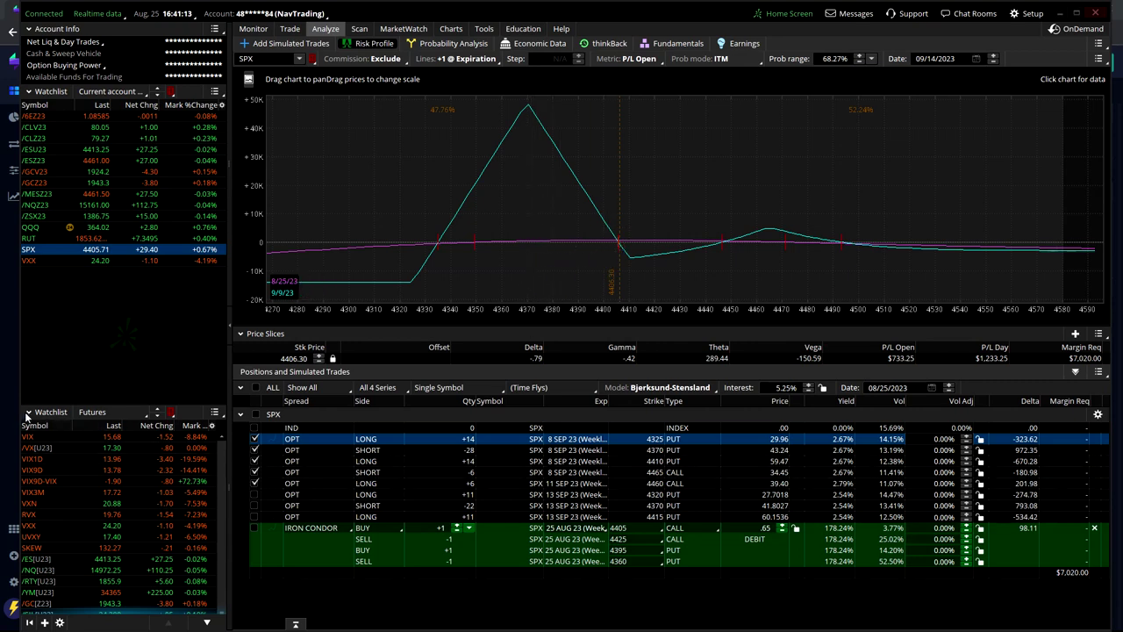
- Switch to the TraderSync dashboard and remove the DB - Flathead Woodpecker, DB - Woodpecker Fly and DB-Time Flys setups from the filter
key("alt+Tab")
left_click(172, 62)
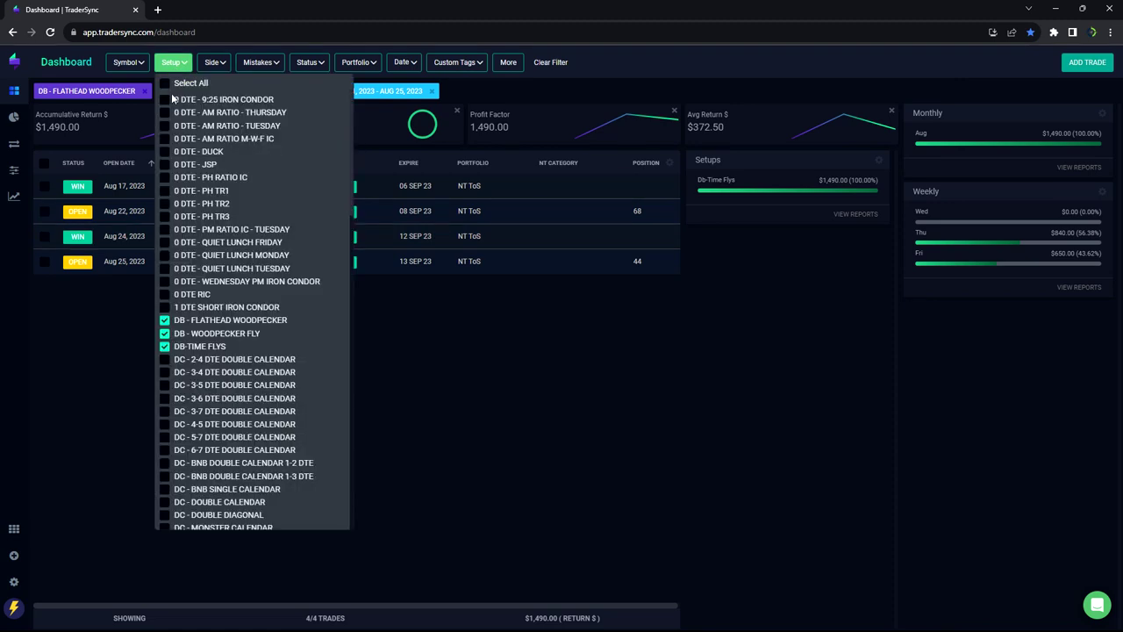
left_click(165, 320)
left_click(165, 333)
left_click(165, 346)
- Filter the dashboard to all DC setups, from DC - 2-4 DTE Double Calendar through DC- 23 Michael Jordan Double Calendar
left_click(165, 359)
left_click(165, 372)
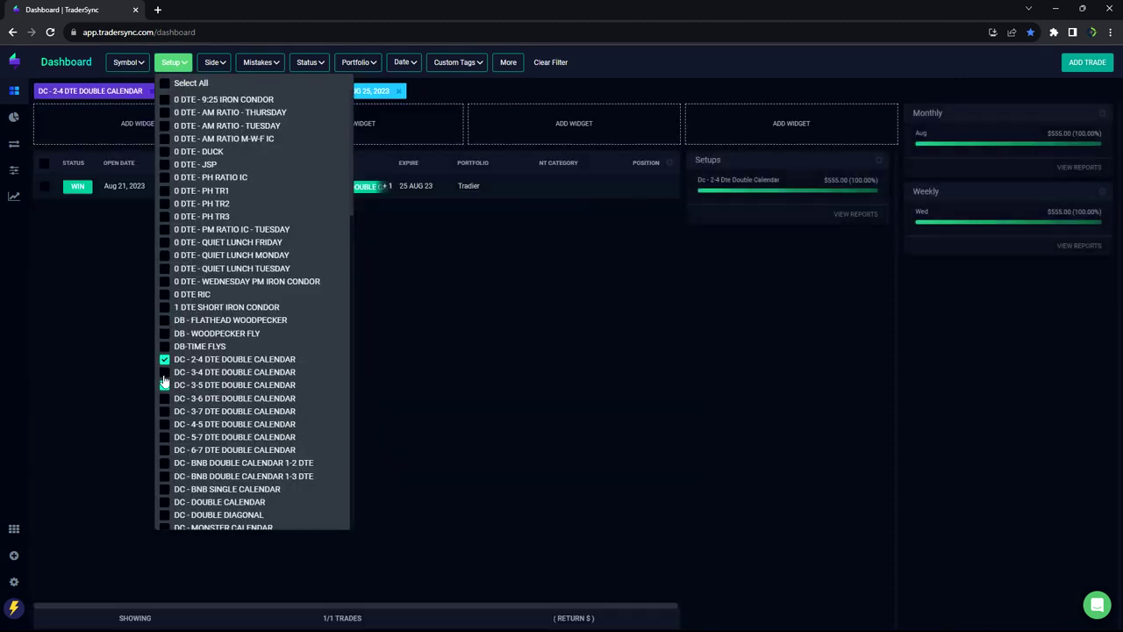
left_click(165, 385)
left_click(165, 398)
left_click(165, 410)
left_click(165, 424)
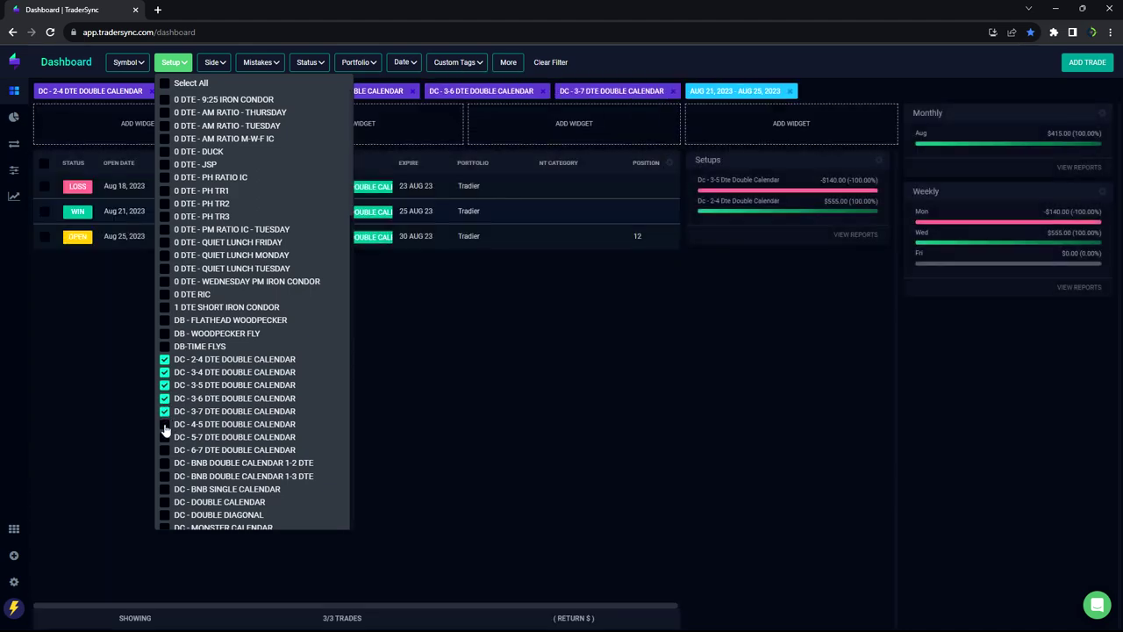
left_click(165, 437)
left_click(165, 450)
left_click(165, 463)
left_click(165, 475)
left_click(165, 489)
left_click(165, 502)
left_click(165, 516)
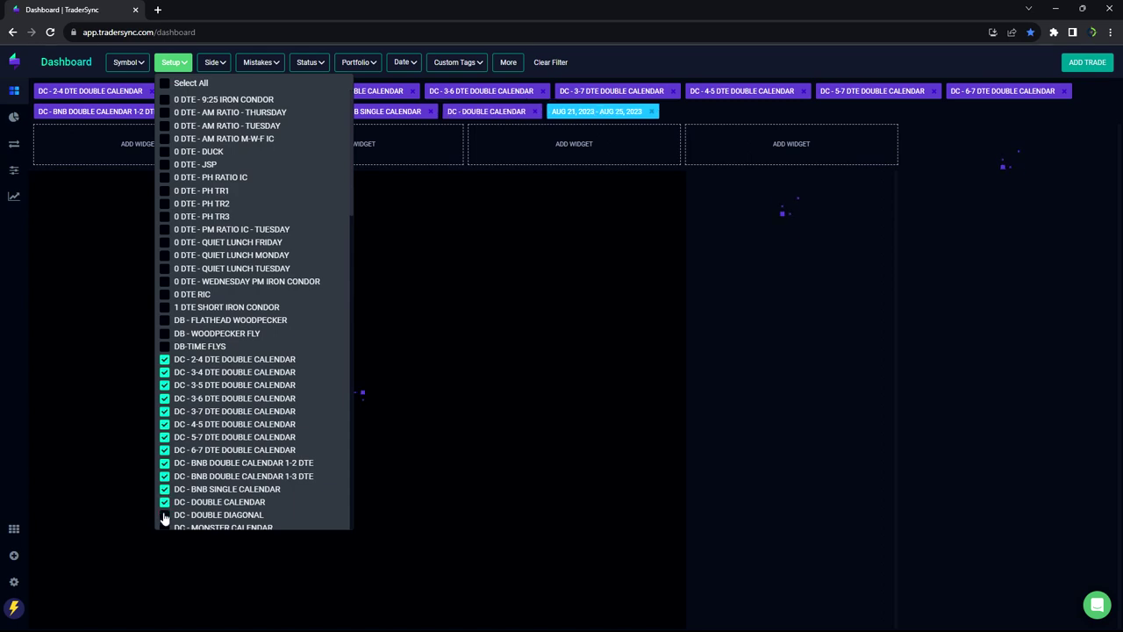
scroll(204, 413, "down", 2)
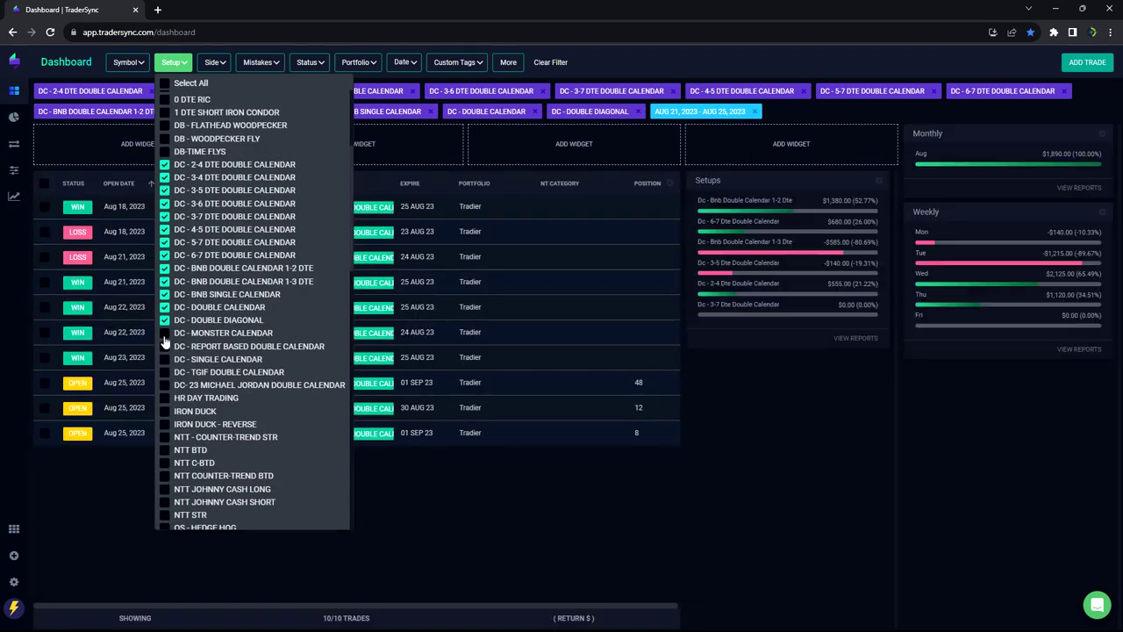
left_click(165, 333)
left_click(165, 346)
left_click(165, 359)
left_click(165, 373)
left_click(165, 384)
left_click(50, 32)
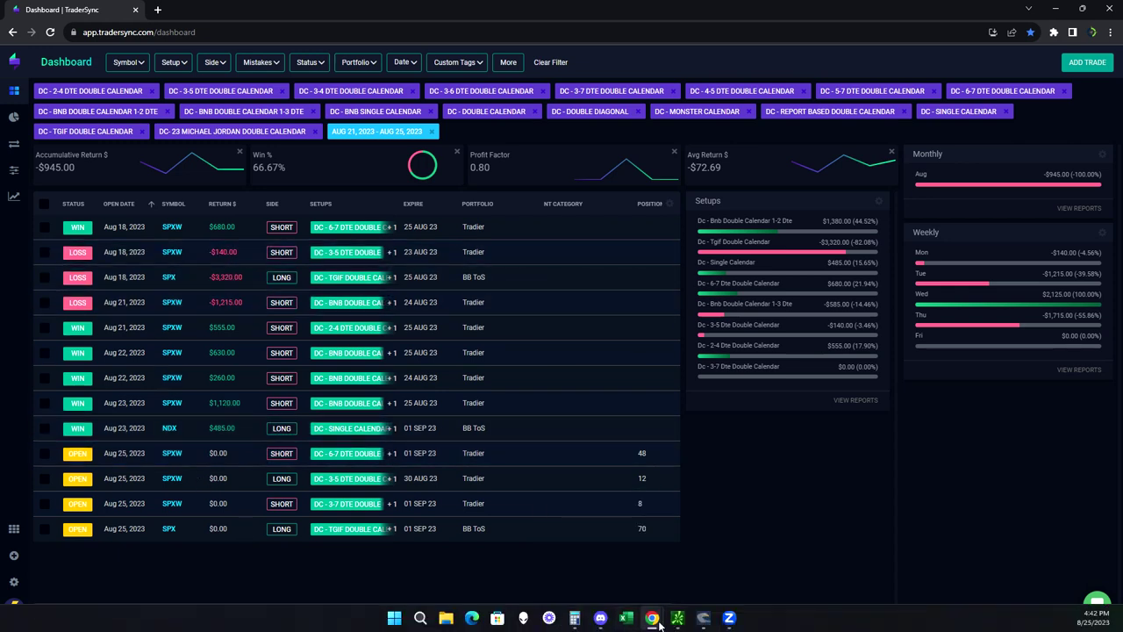
- Switch to the main thinkorswim window, change to the BB Account and filter its SPX positions to the TGIF Double Calendars group
mouse_move(677, 618)
left_click(579, 553)
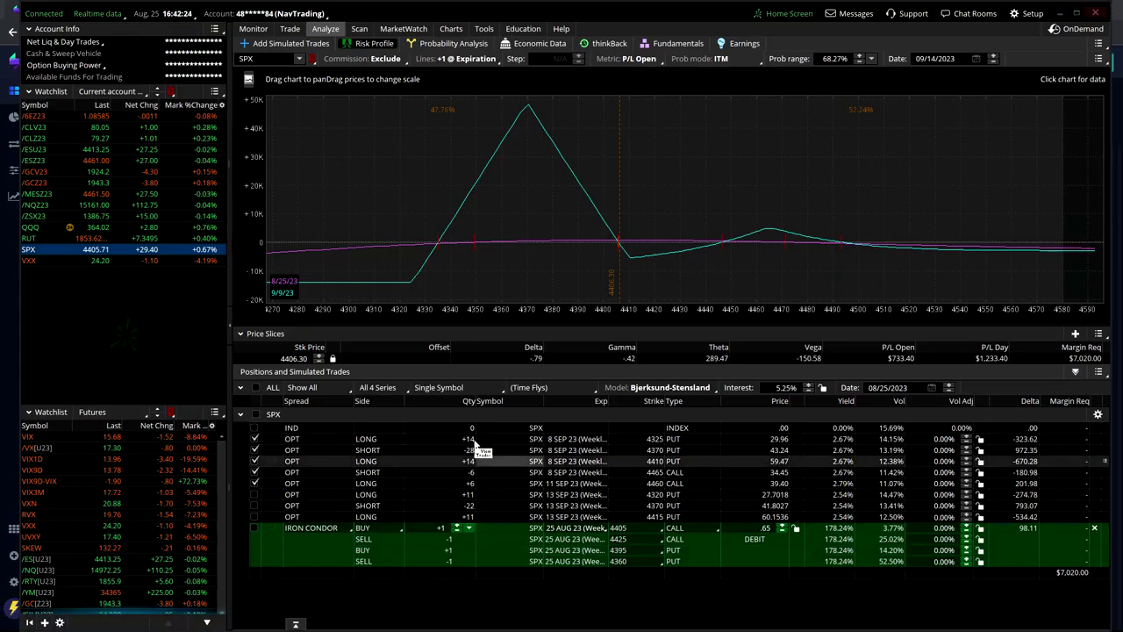
left_click(285, 14)
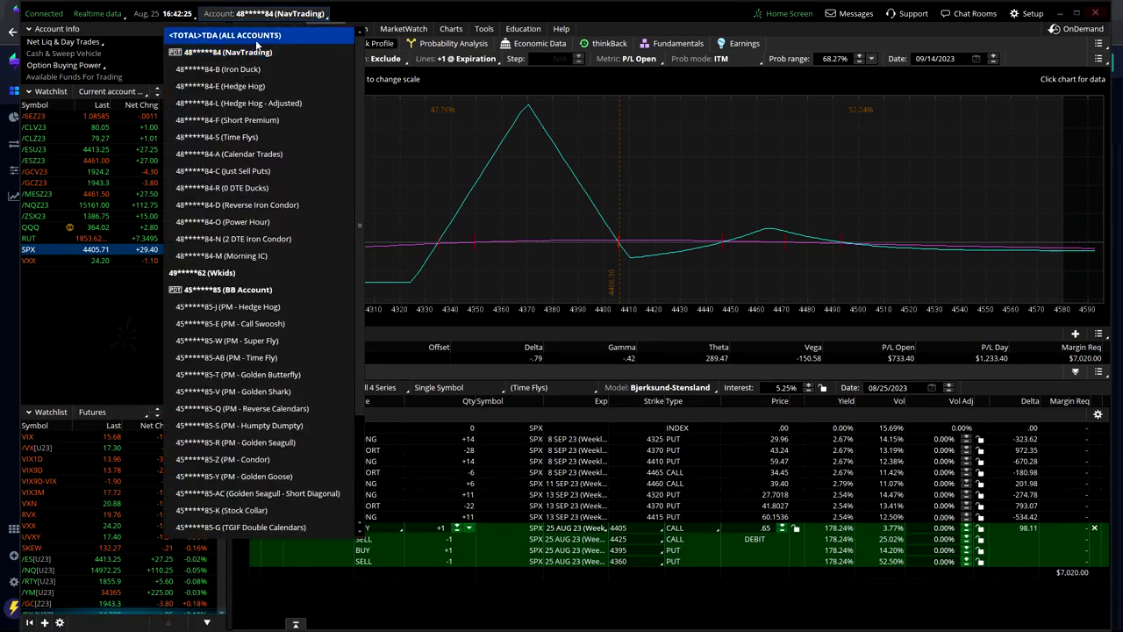
left_click(235, 295)
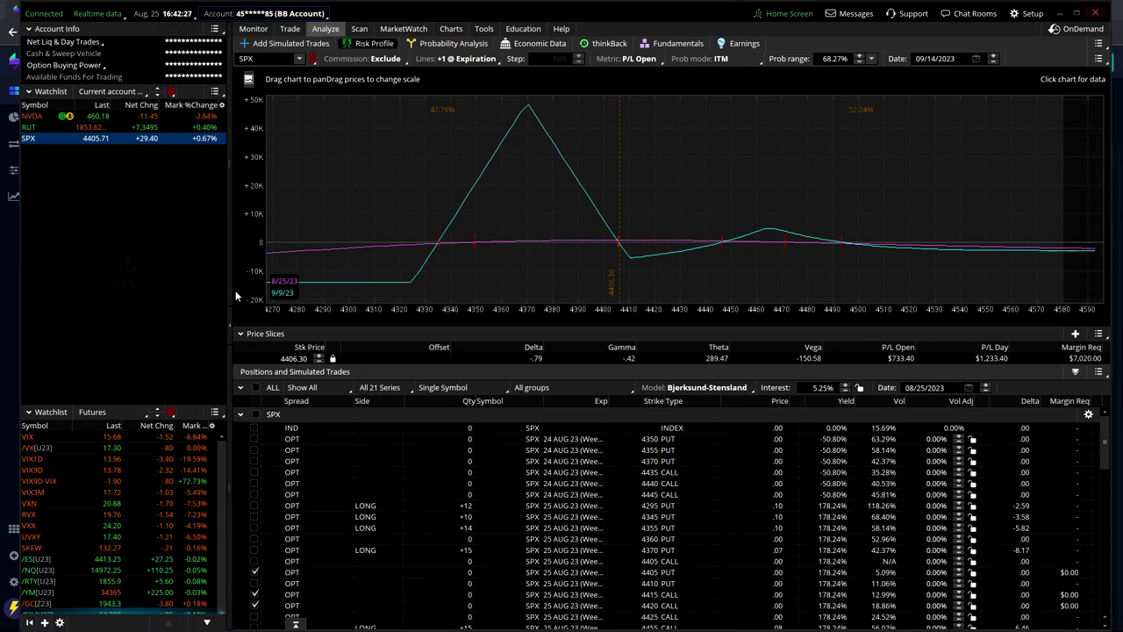
left_click(548, 388)
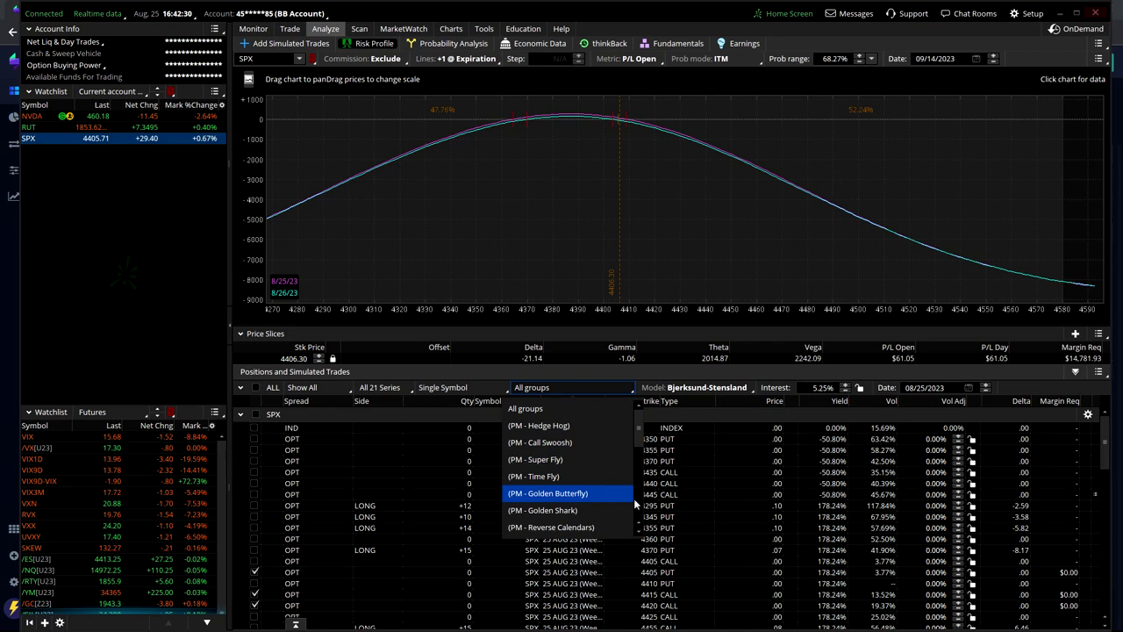
scroll(637, 506, "down", 3)
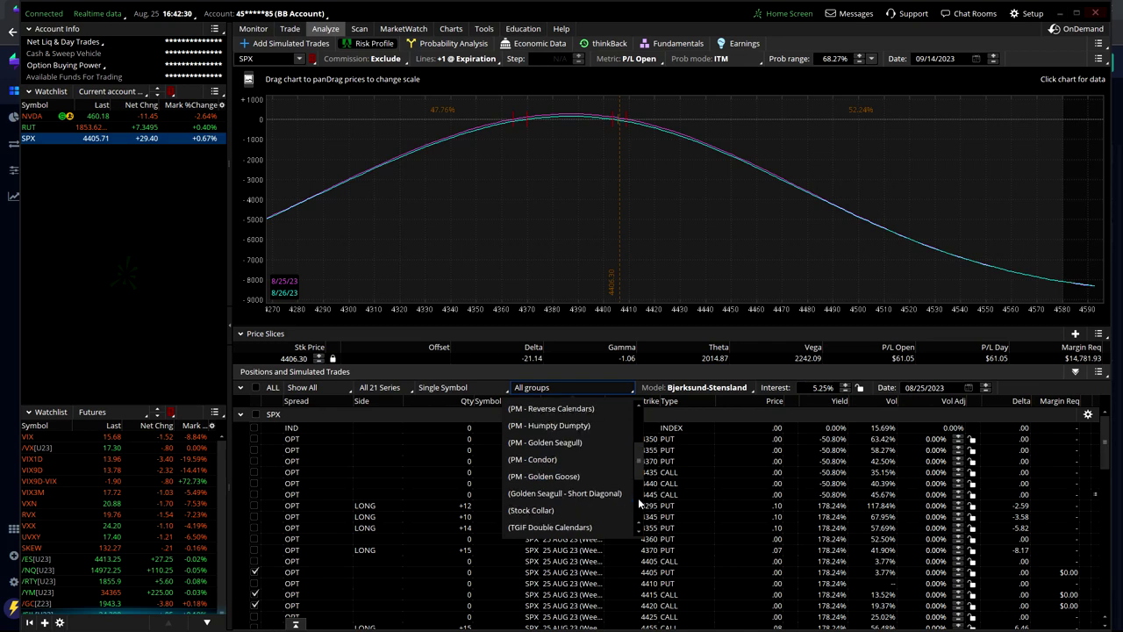
left_click(557, 527)
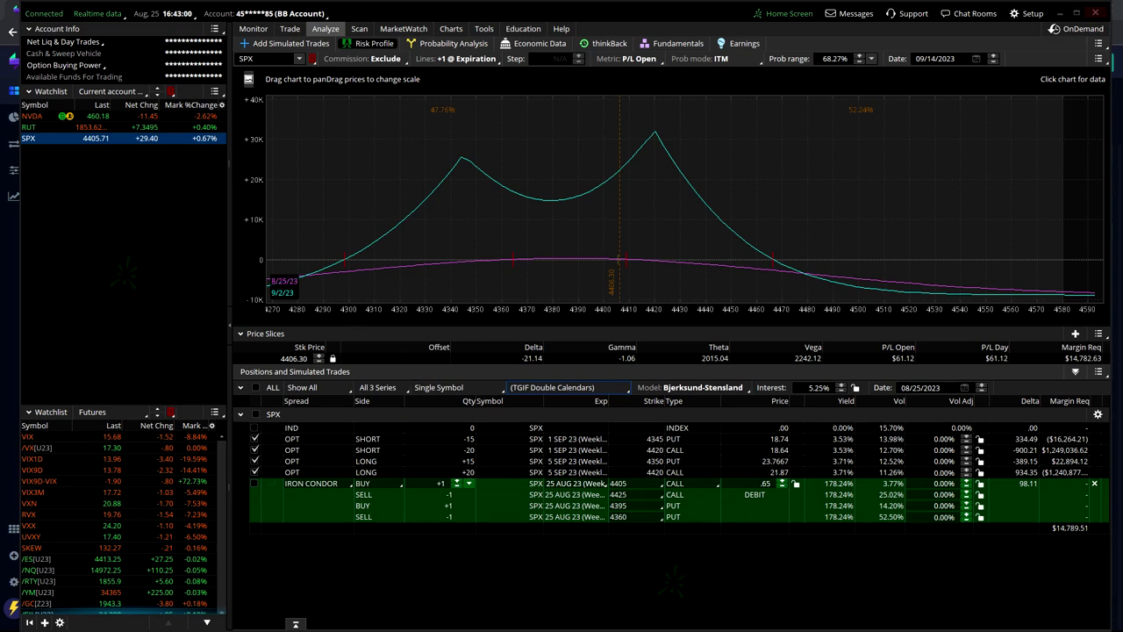
- Return to the TraderSync dashboard and clear every selected setup from the filter
key("alt+Tab")
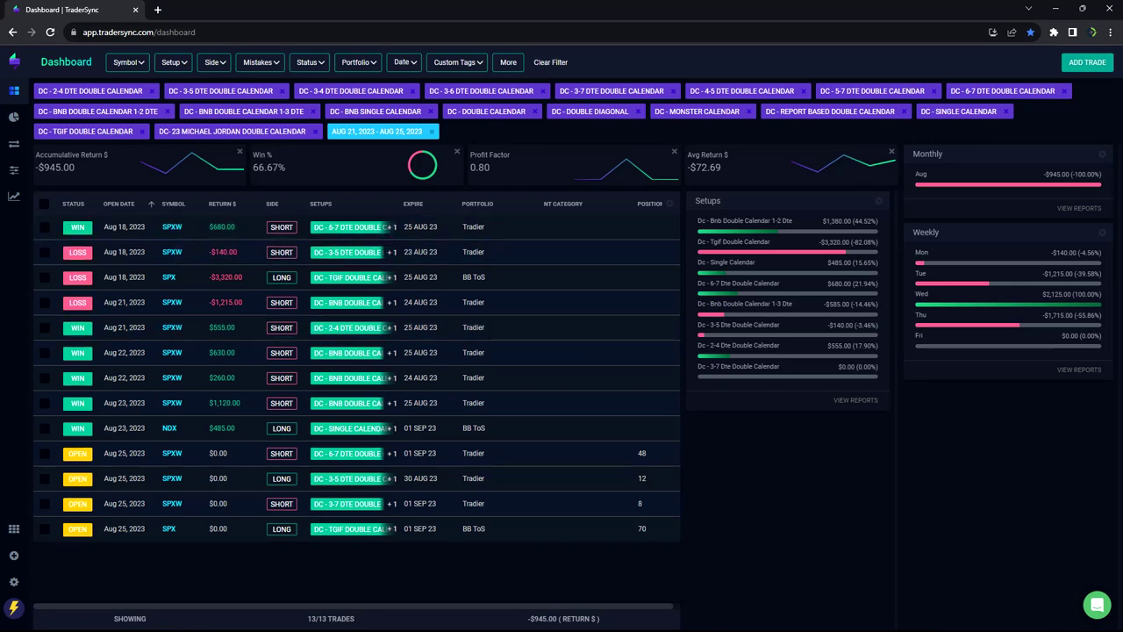
left_click(181, 65)
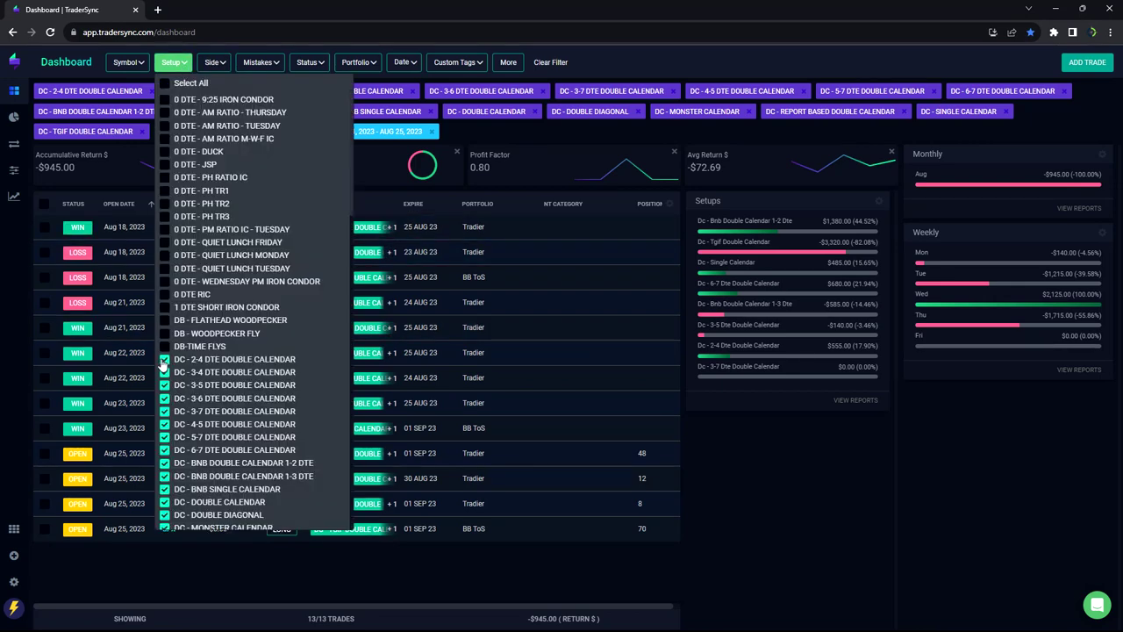
left_click(165, 85)
left_click(164, 85)
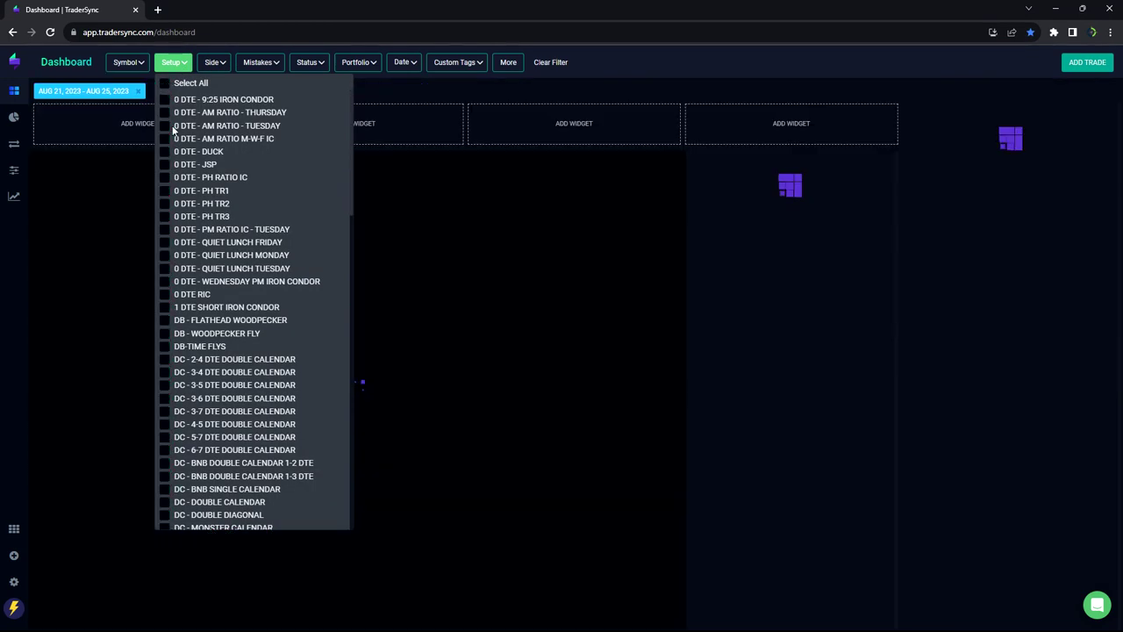
scroll(175, 167, "down", 10)
scroll(196, 187, "down", 1)
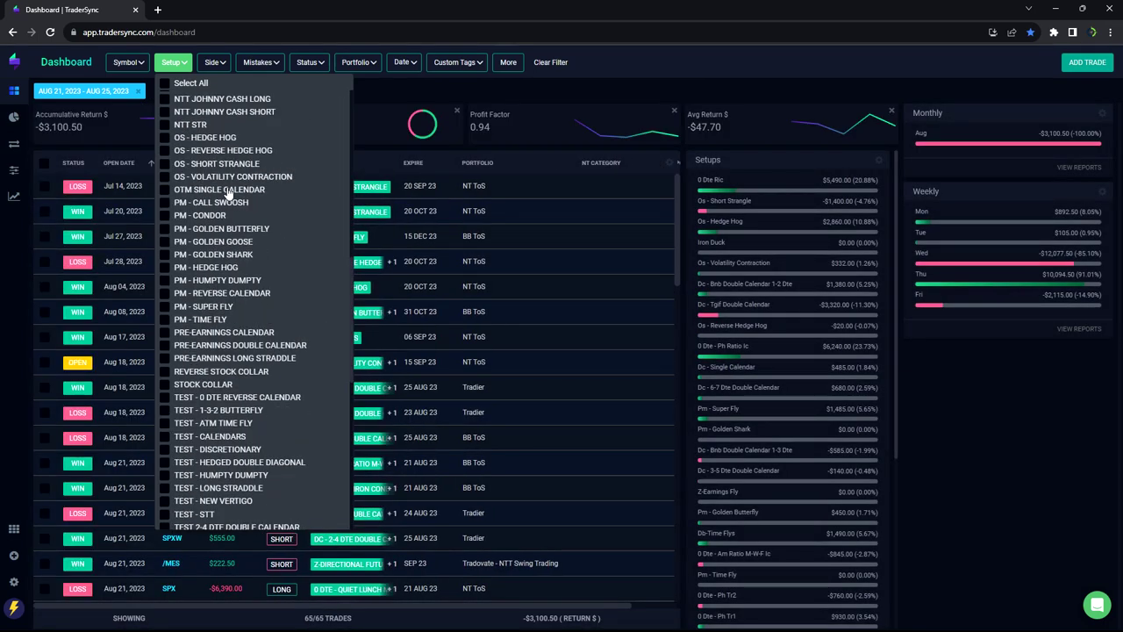
left_click(167, 140)
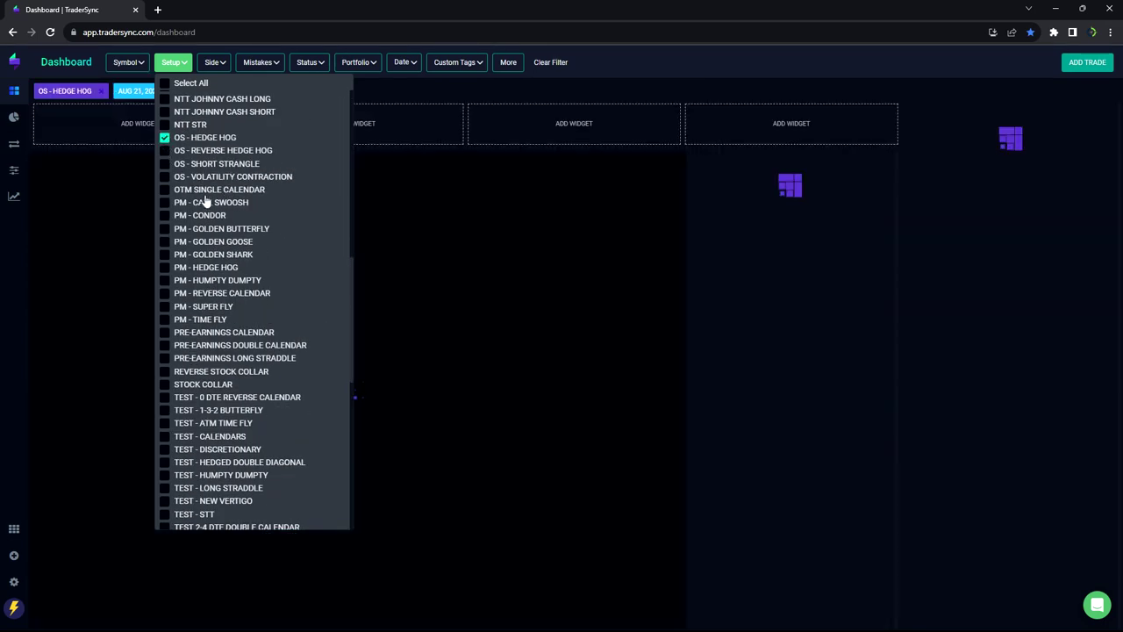
scroll(202, 200, "up", 3)
left_click(164, 332)
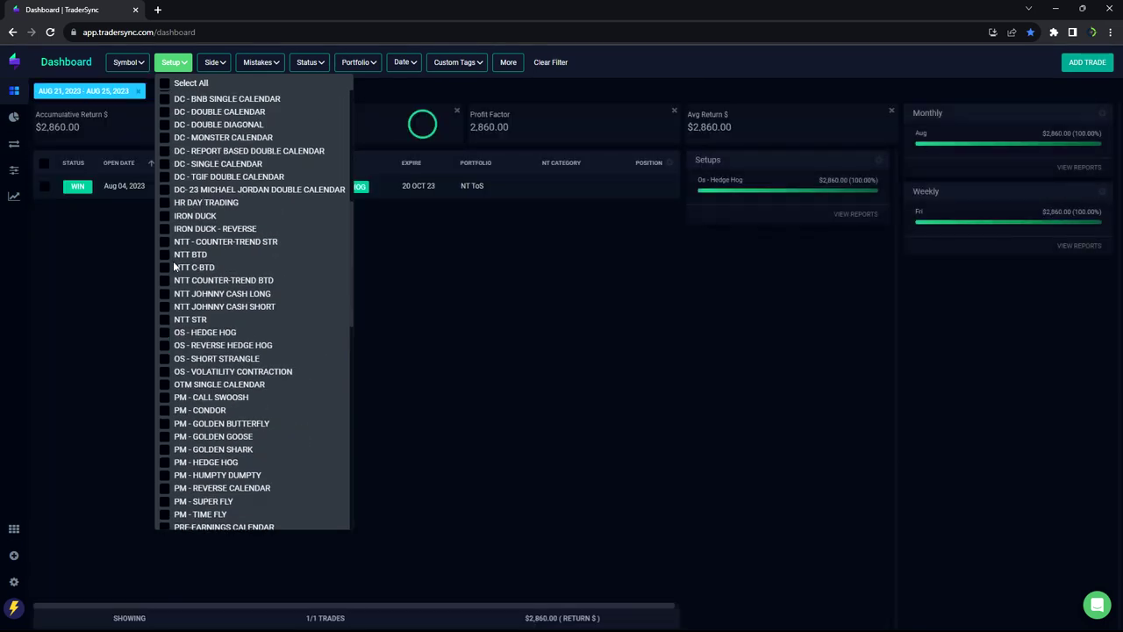
- Filter the dashboard to only the Iron Duck setup
left_click(166, 216)
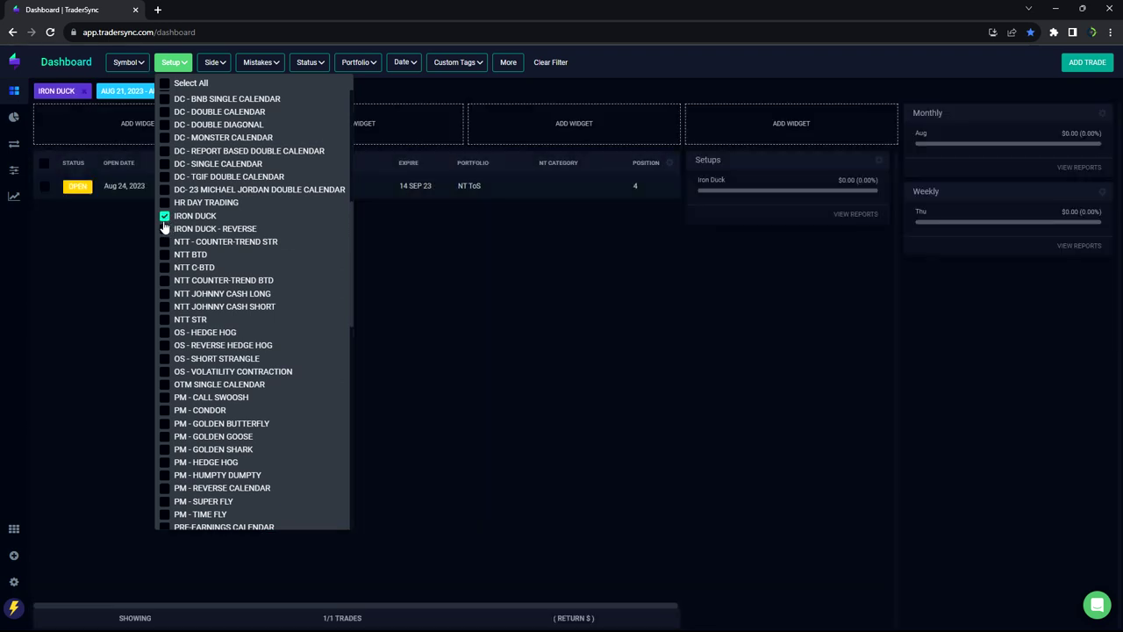
left_click(465, 368)
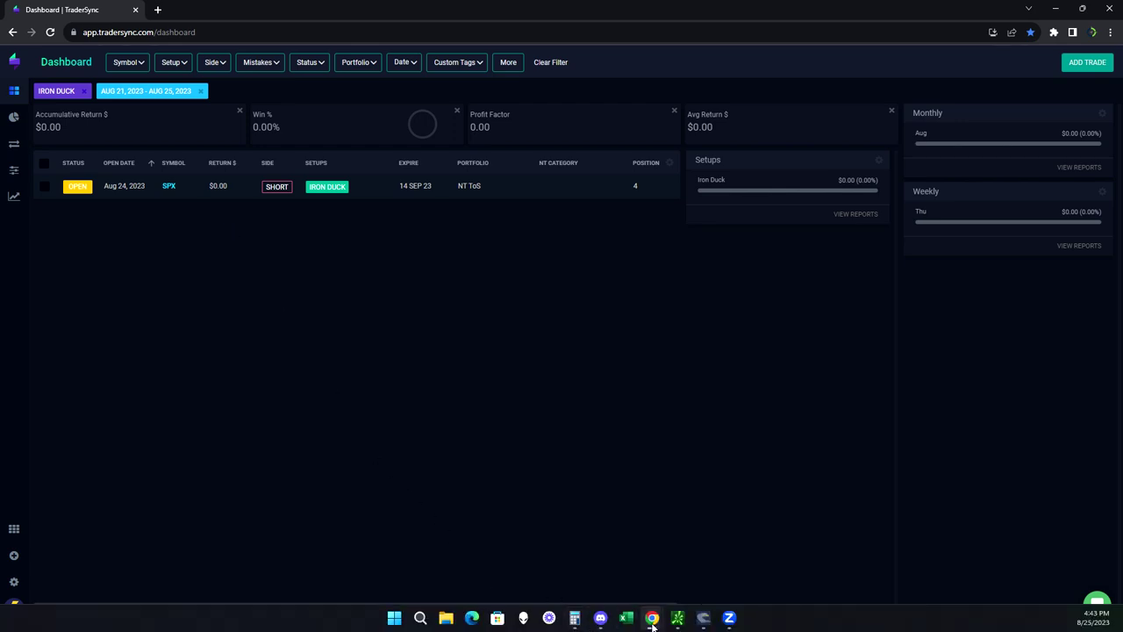
- Switch to the main thinkorswim window, change to the NavTrading account and load the SPX risk profile
mouse_move(677, 622)
left_click(626, 577)
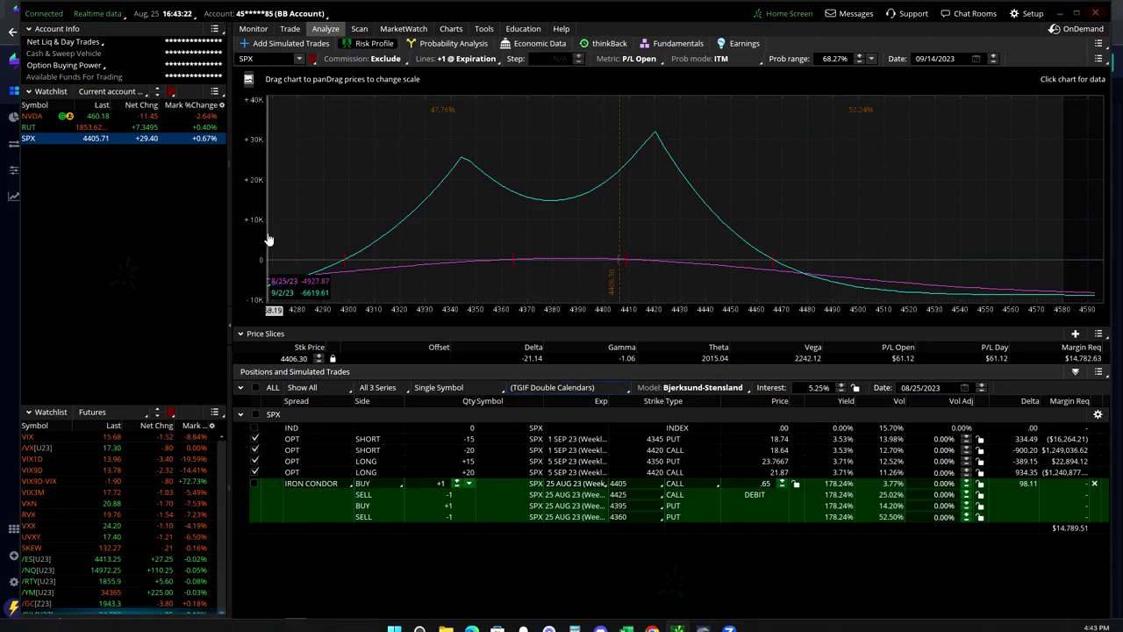
left_click(264, 13)
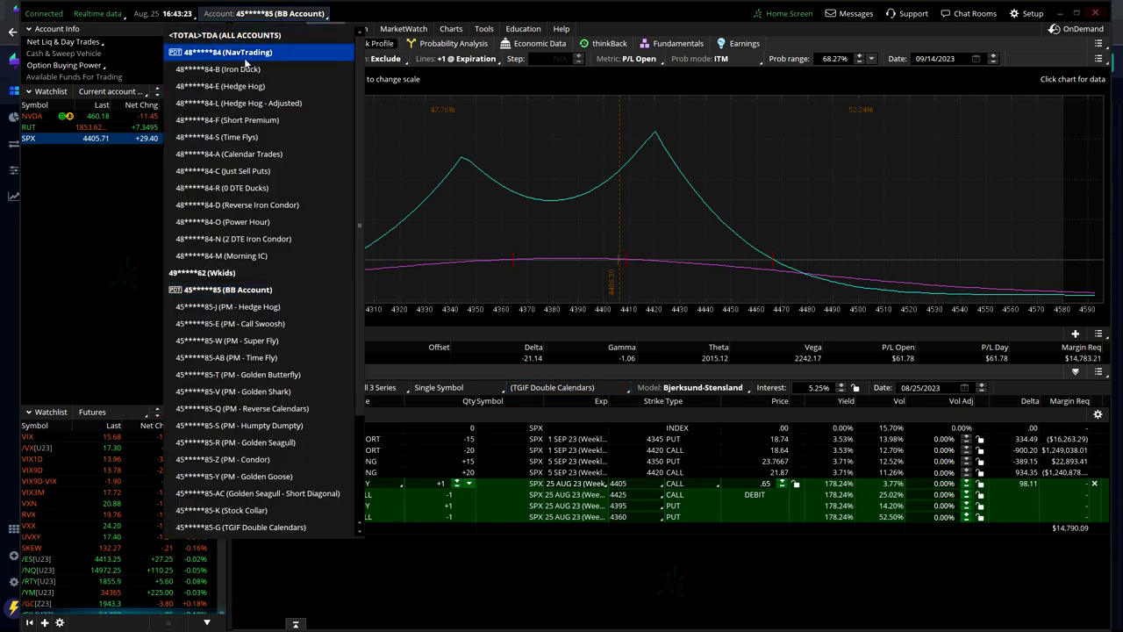
left_click(256, 51)
left_click(146, 251)
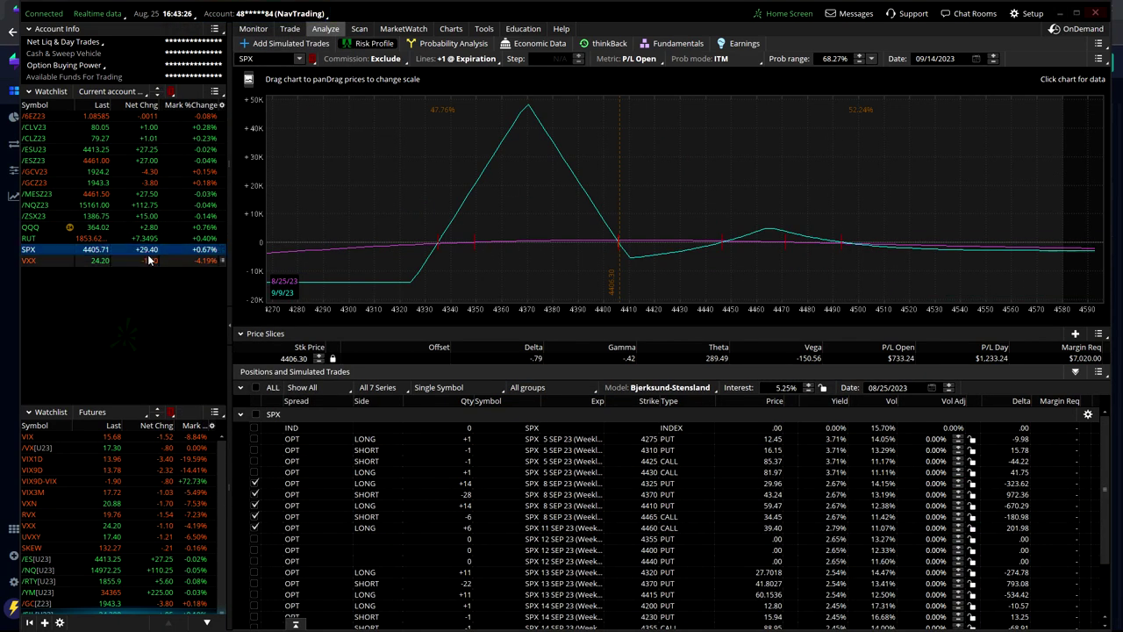
- Clear all plotted SPX positions and plot only the four 5 SEP 23 option legs
left_click(254, 415)
left_click(255, 414)
left_click(255, 439)
left_click(255, 450)
left_click(256, 461)
left_click(256, 472)
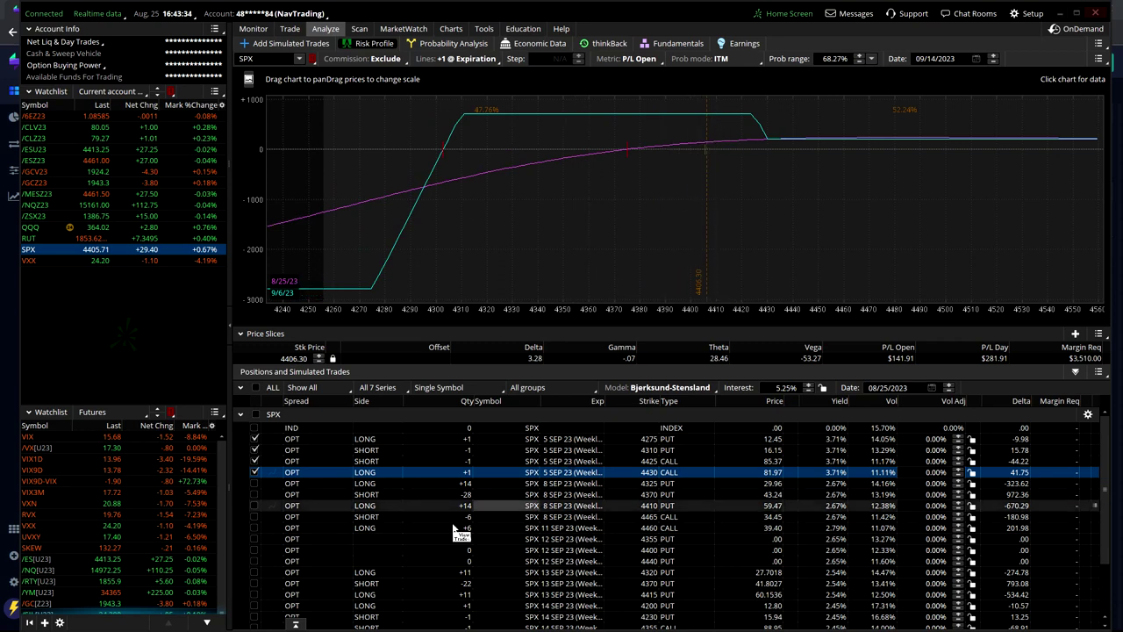
- Replace the plotted SPX legs with only the four 14 SEP 23 option legs and show their full risk profile
left_click(256, 415)
left_click(256, 415)
scroll(266, 478, "down", 3)
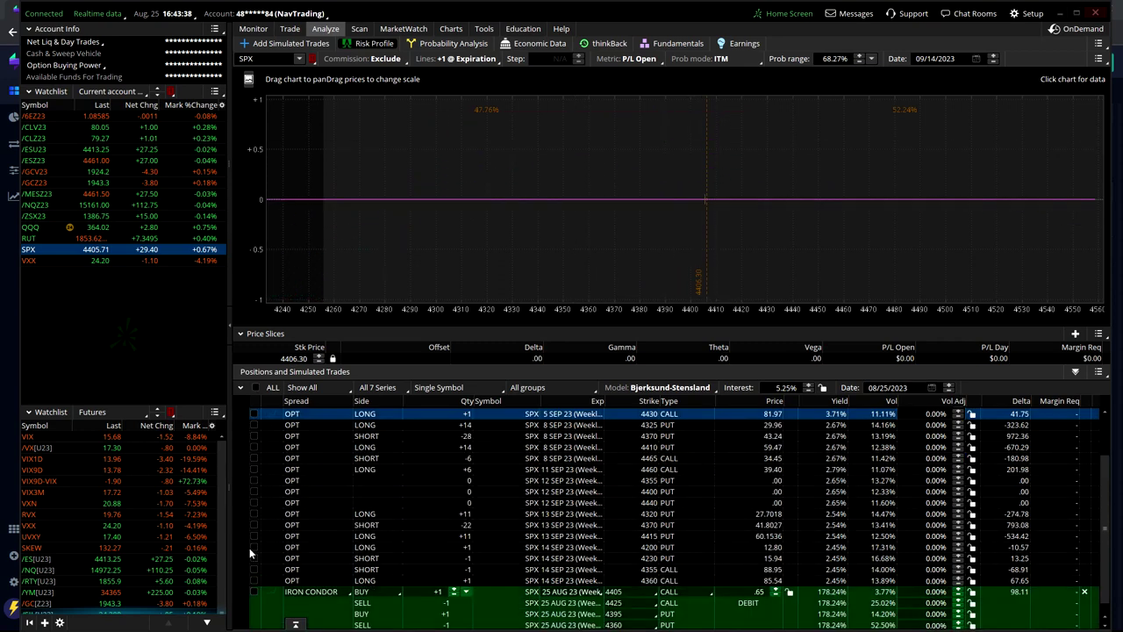
left_click(254, 547)
left_click(254, 558)
left_click(253, 570)
left_click(253, 580)
left_click(254, 582)
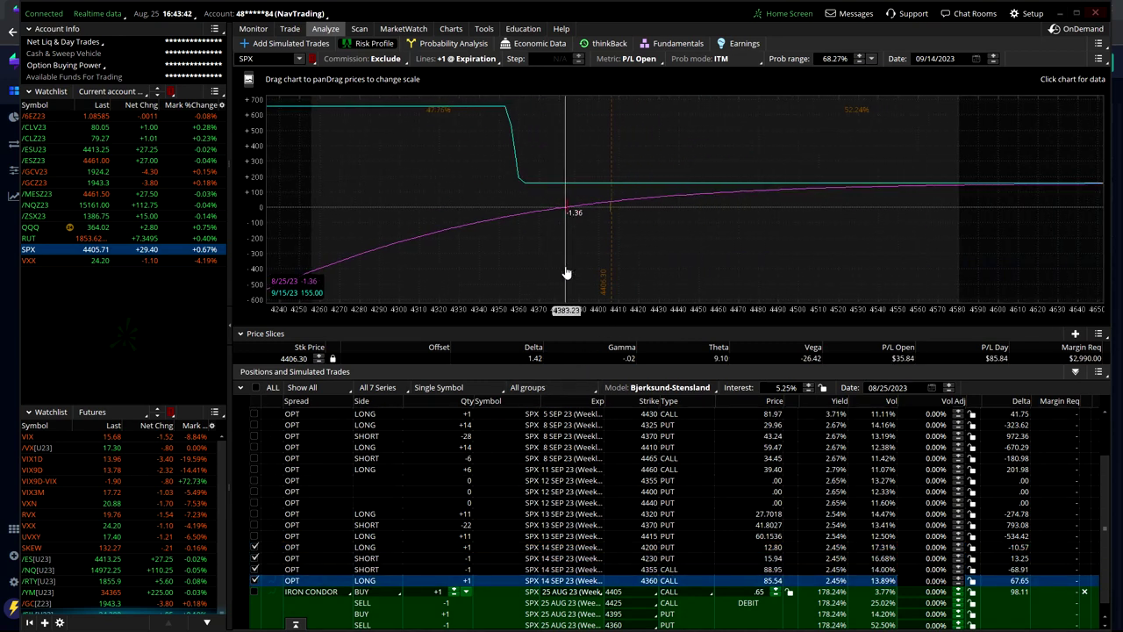
left_click_drag(566, 272, 825, 188)
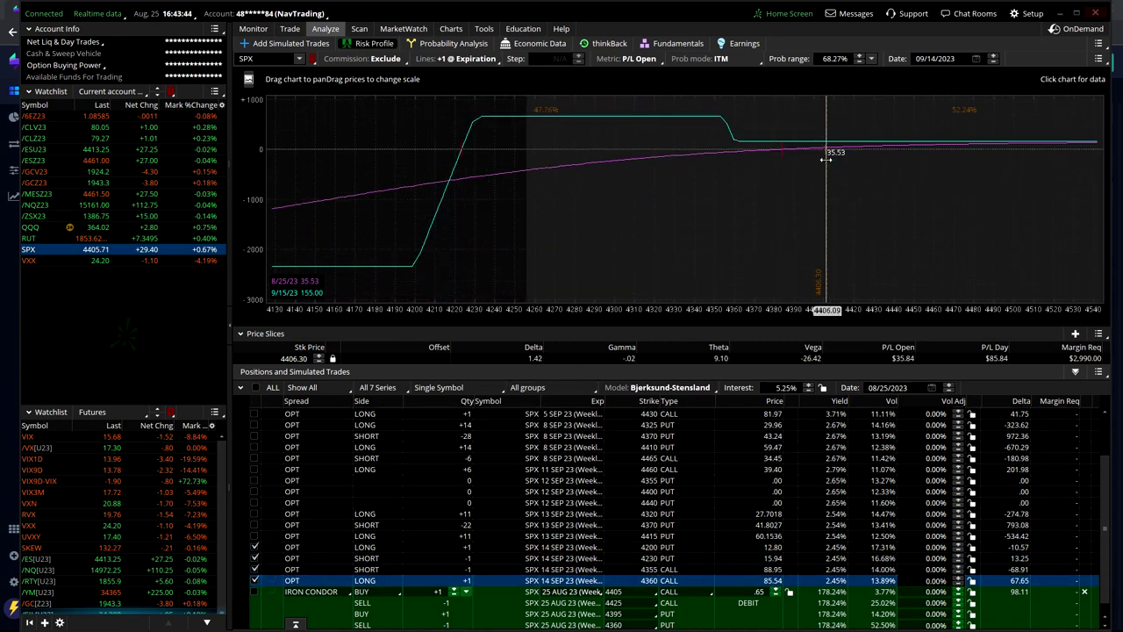
- Show the risk profile of the RUT position followed by that of the QQQ position
left_click(152, 239)
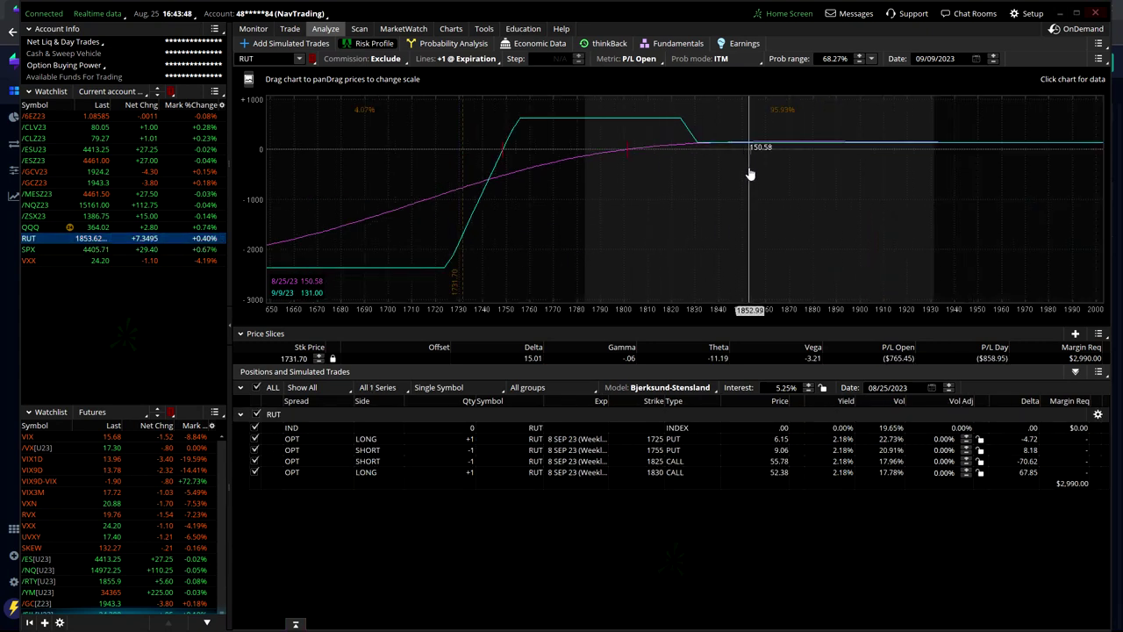
left_click(149, 228)
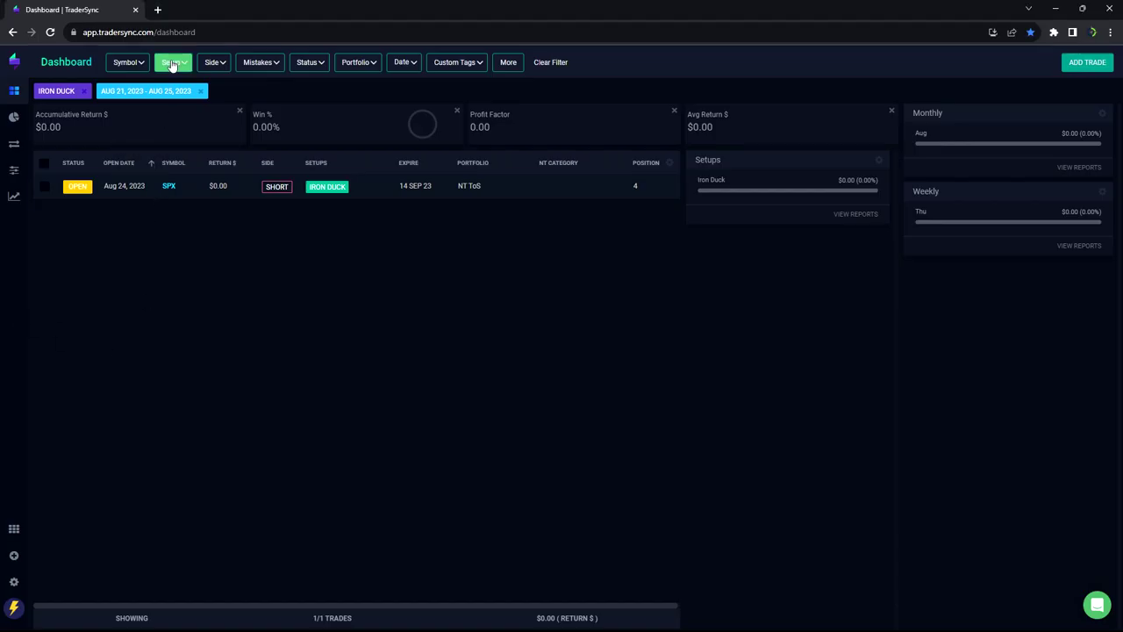
- Replace the dashboard's Iron Duck filter with the OS - Hedge Hog, OS - Reverse Hedge Hog, OS - Short Strangle and OS - Volatility Contraction setups
left_click(172, 62)
left_click(164, 216)
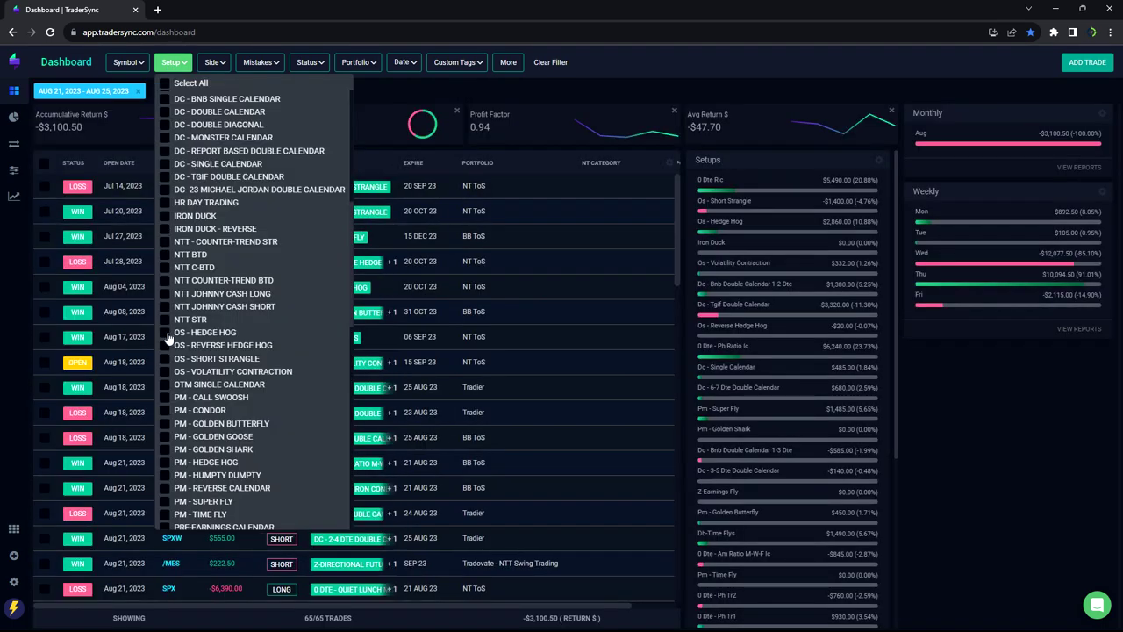
left_click(165, 333)
left_click(165, 346)
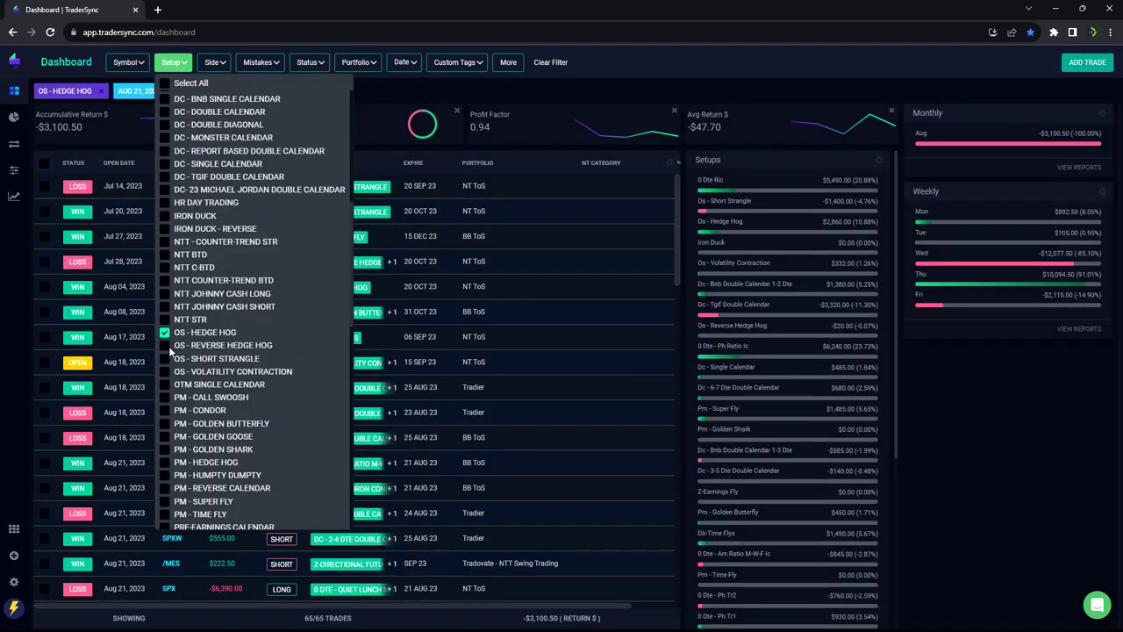
left_click(165, 359)
left_click(164, 371)
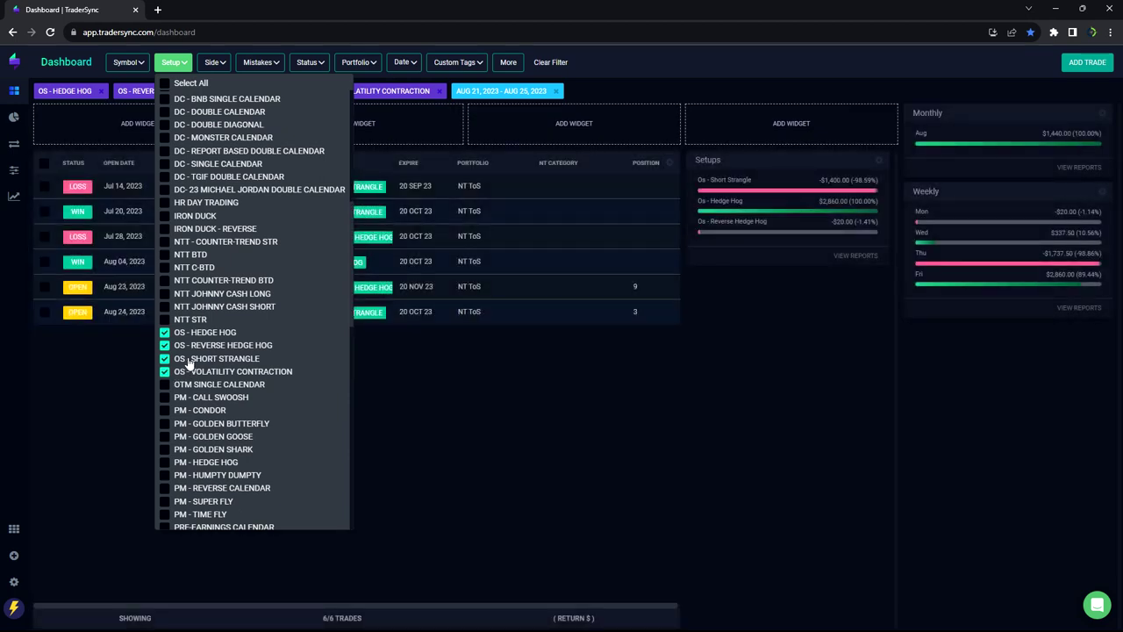
left_click(490, 460)
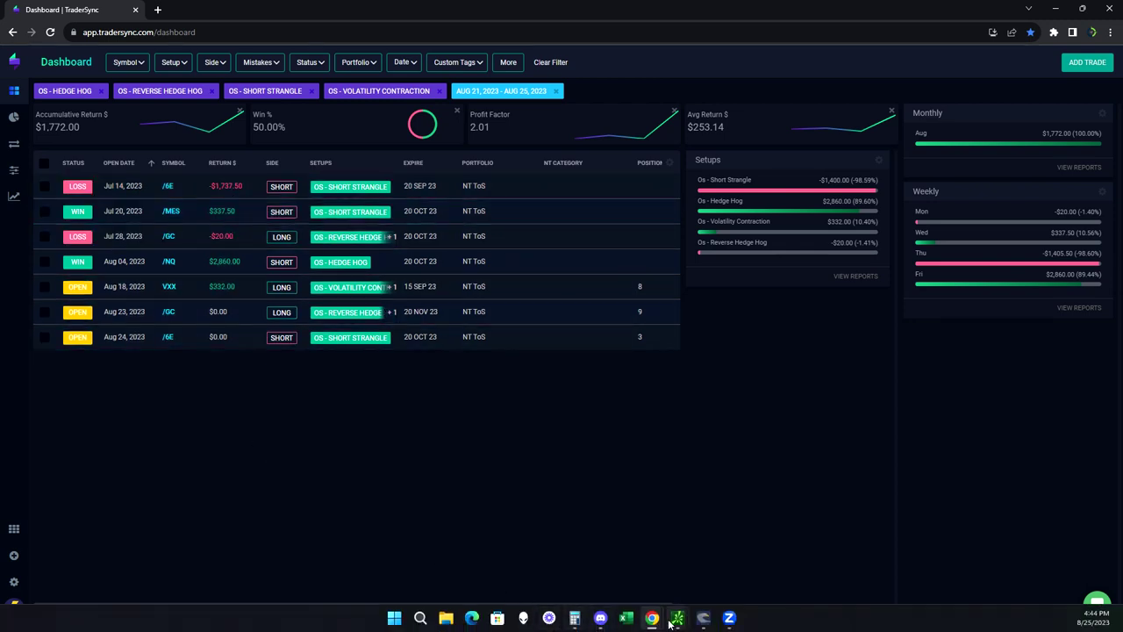
- Switch to the main thinkorswim window and show the risk profile of the /6EZ23 position
mouse_move(667, 620)
left_click(572, 563)
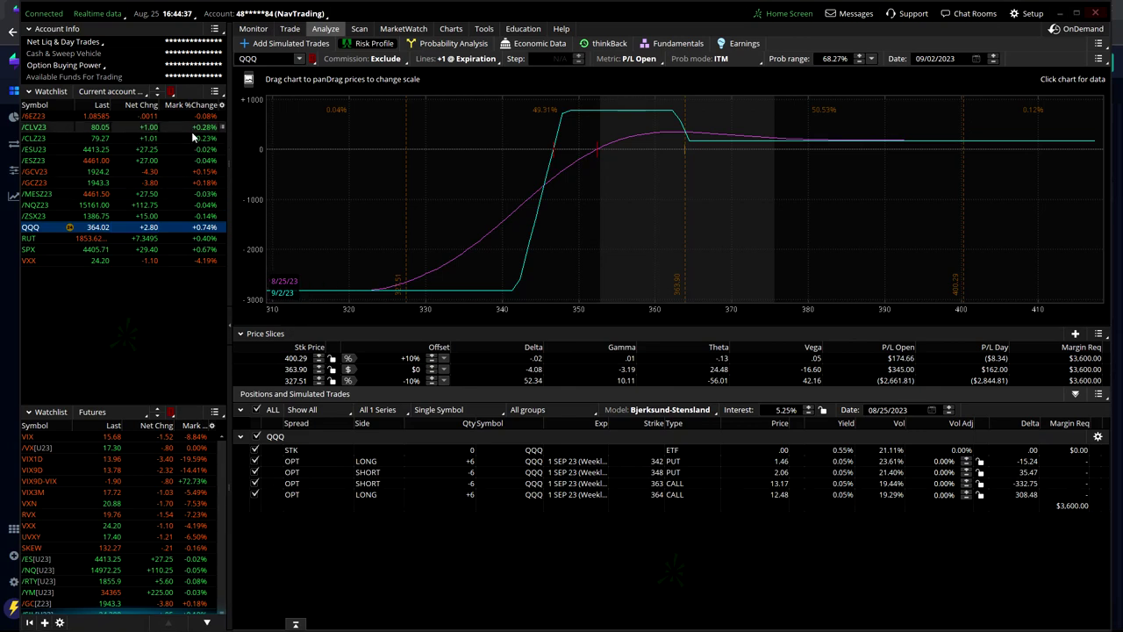
left_click(187, 117)
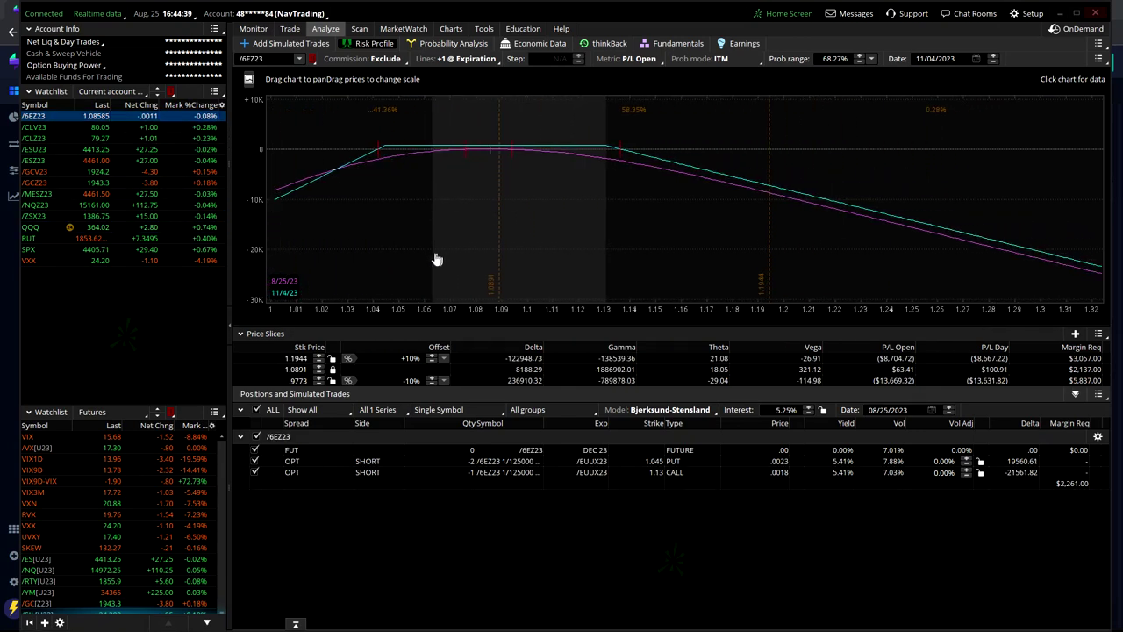
- Enlarge the Futures watchlist and plot the /CL risk profile with only the October 75 and 76.5 puts and the December 61 put
left_click_drag(589, 313, 857, 313)
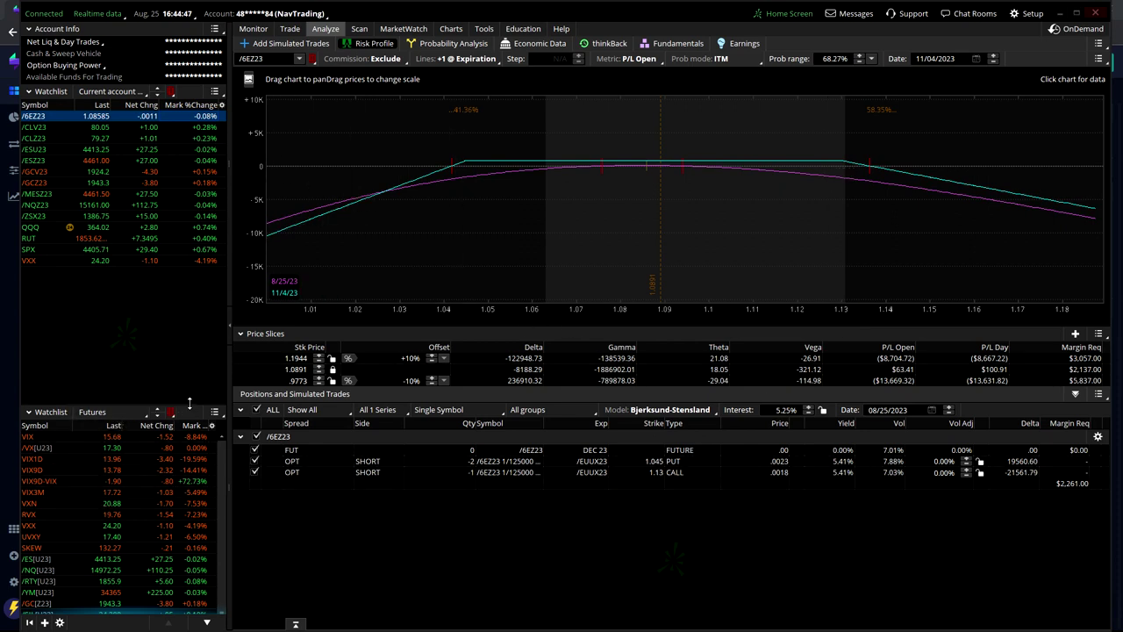
left_click_drag(189, 402, 187, 293)
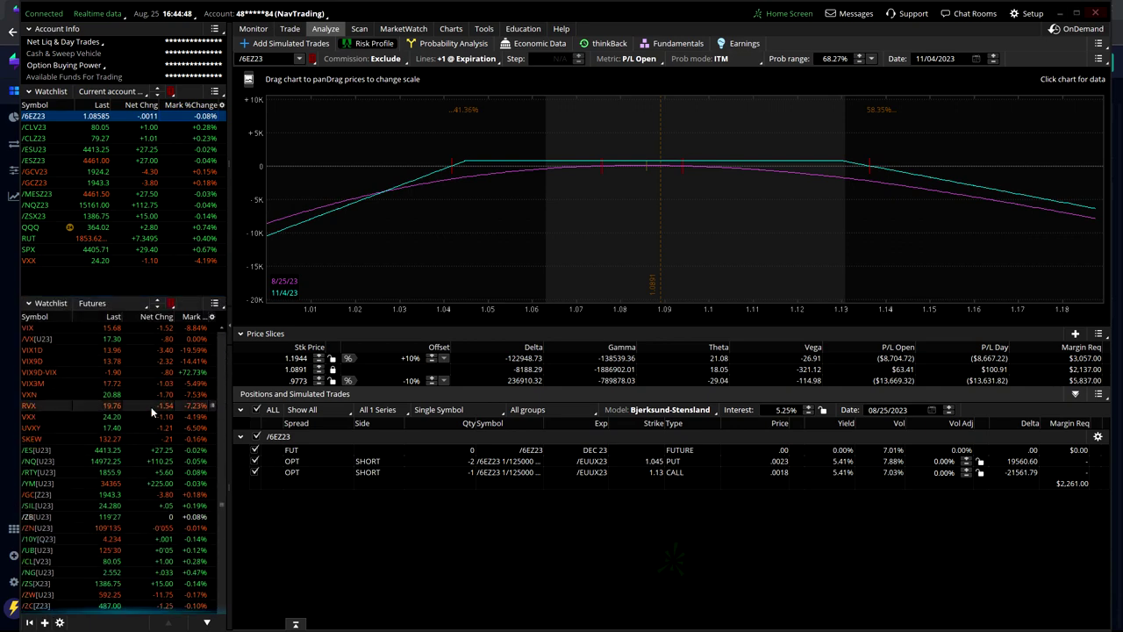
left_click(120, 561)
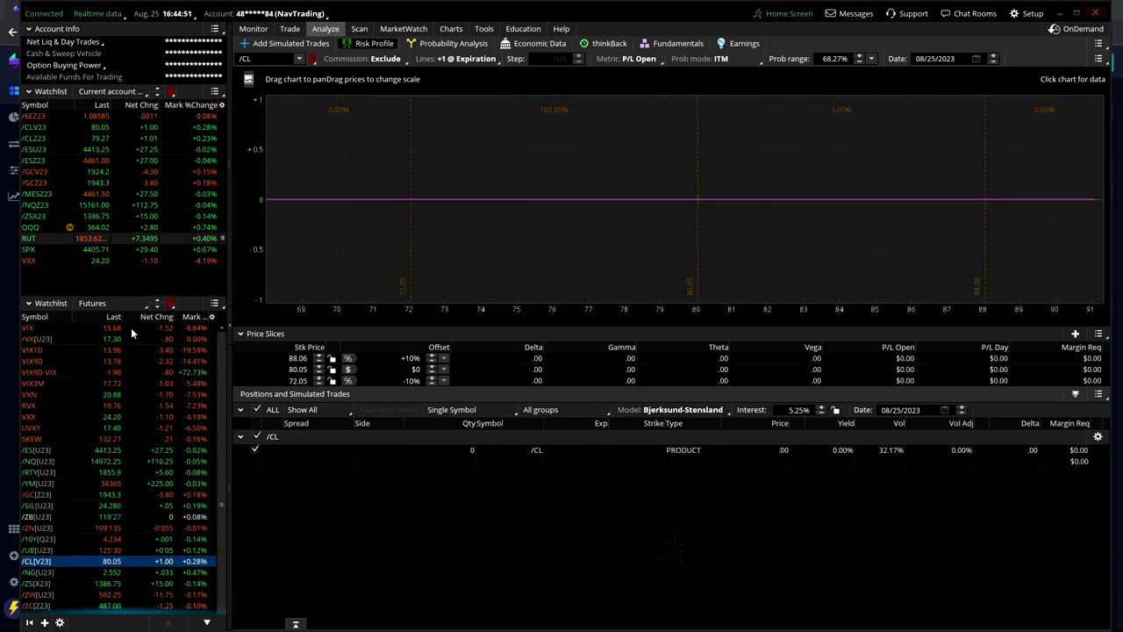
left_click(254, 560)
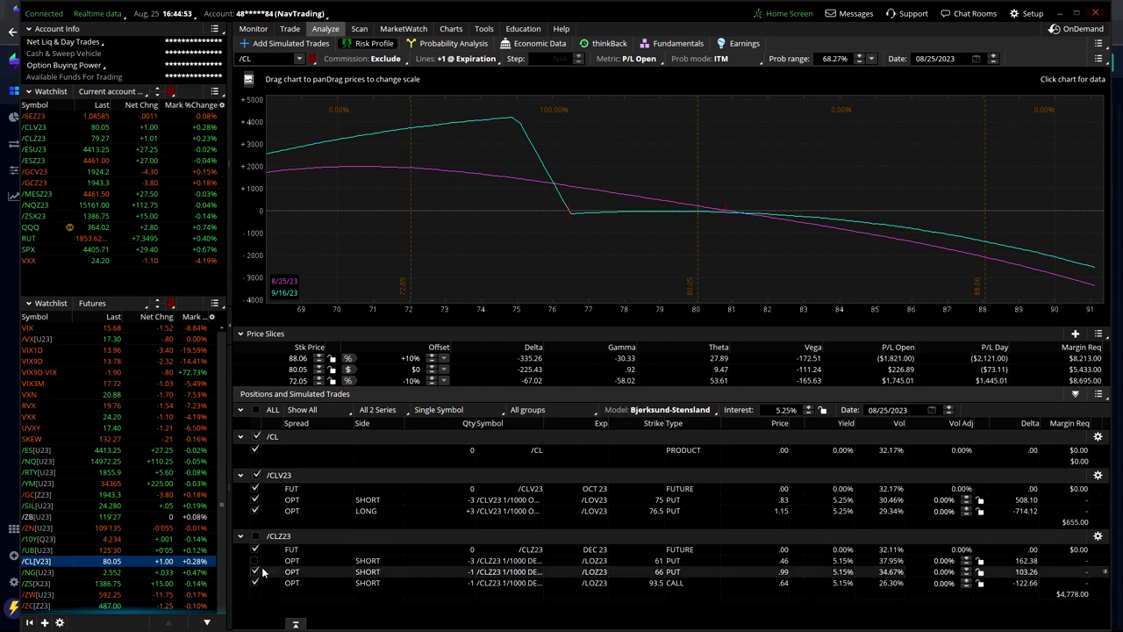
left_click(253, 583)
left_click(253, 572)
left_click(254, 560)
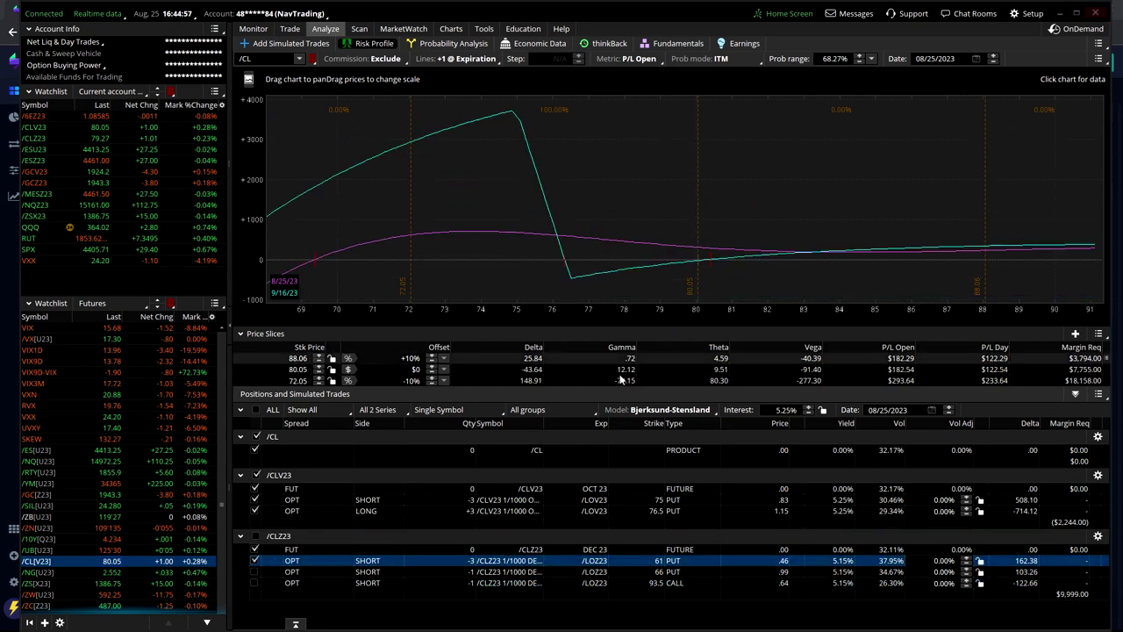
- Replace the plotted crude oil legs with only the short December 66 put and 93.5 call, and show the /CLZ23 risk profile
left_click(254, 500)
left_click(254, 511)
left_click(253, 571)
left_click(254, 583)
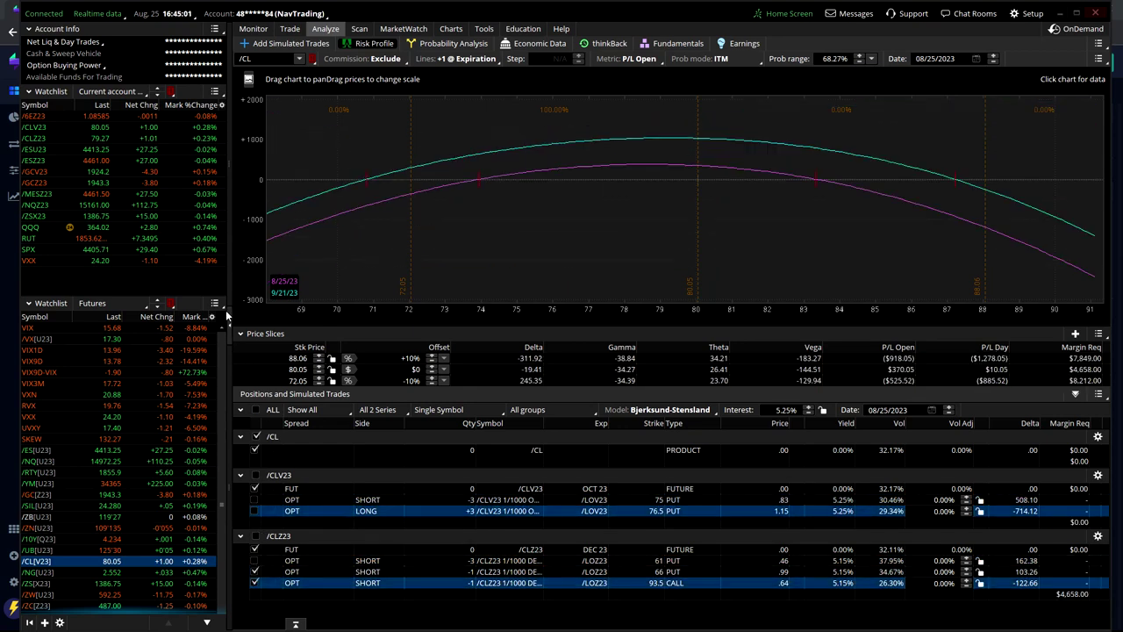
left_click(90, 140)
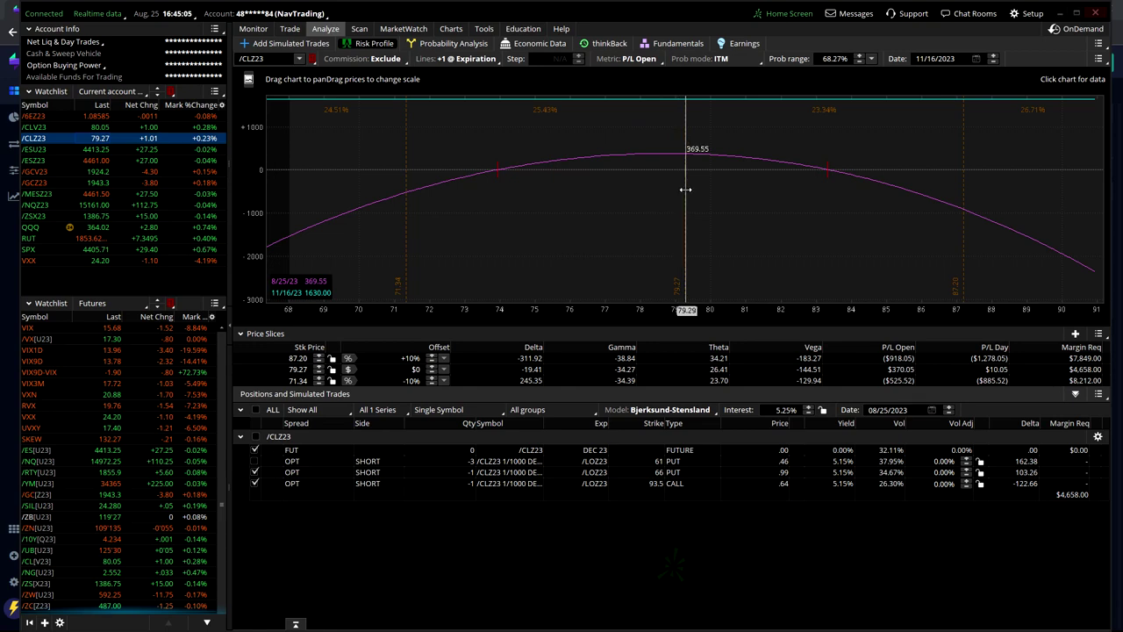
- Show the risk profile of the /ES position followed by that of the /GC position
left_click(115, 451)
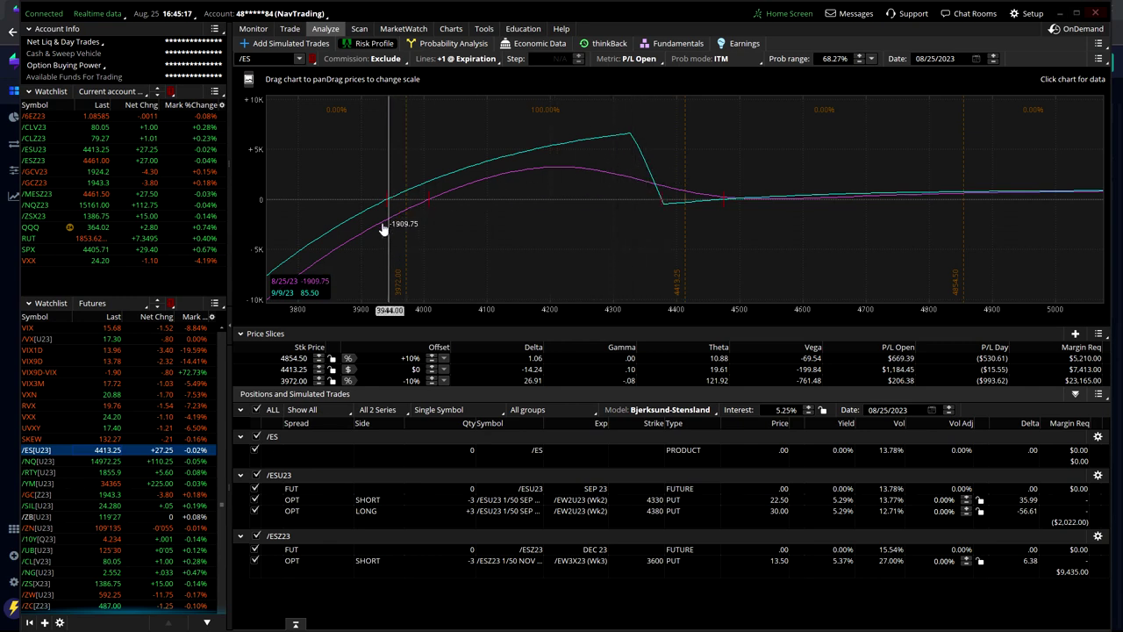
left_click(103, 495)
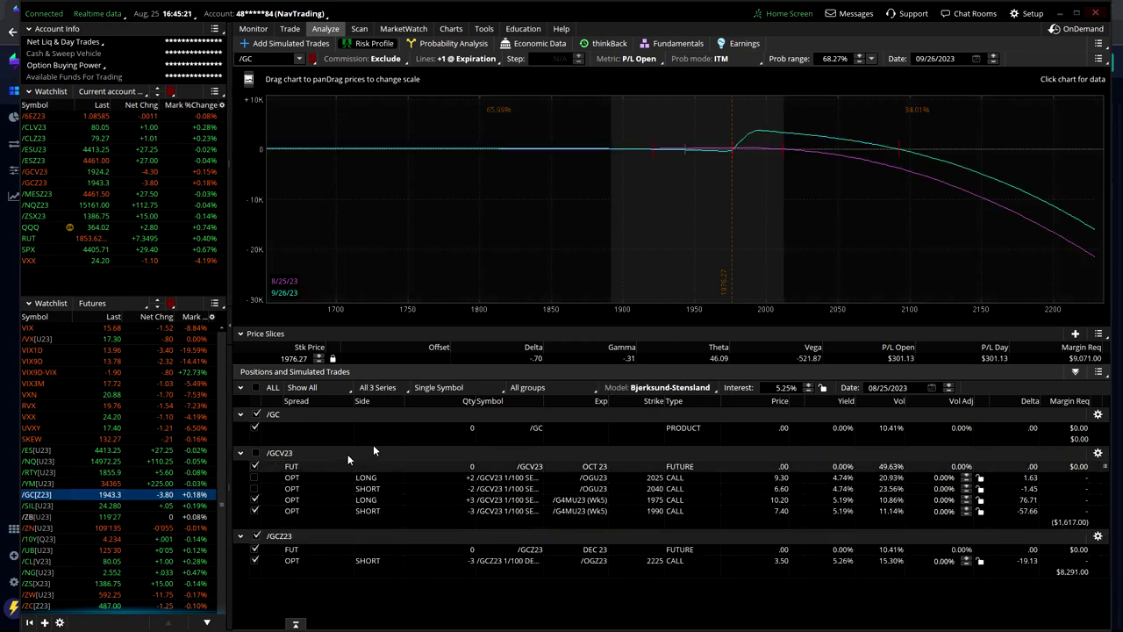
left_click_drag(725, 310, 845, 289)
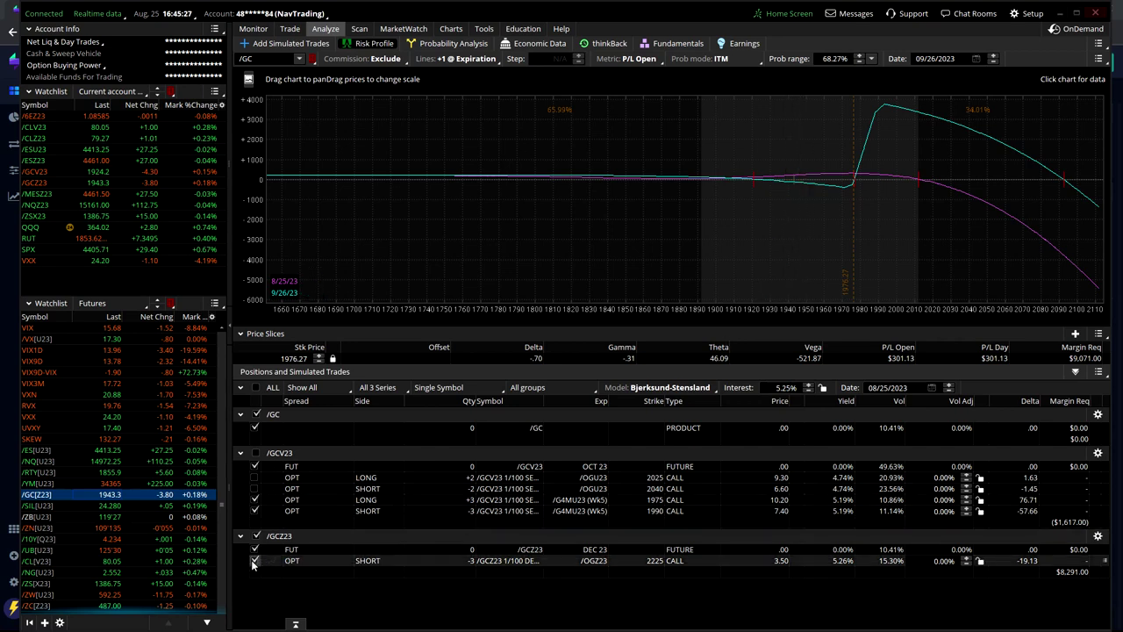
- Replace the plotted /GC legs with only the long 2025 call and short 2040 call and show their full risk profile
left_click(254, 559)
left_click(254, 510)
left_click(255, 500)
left_click(254, 488)
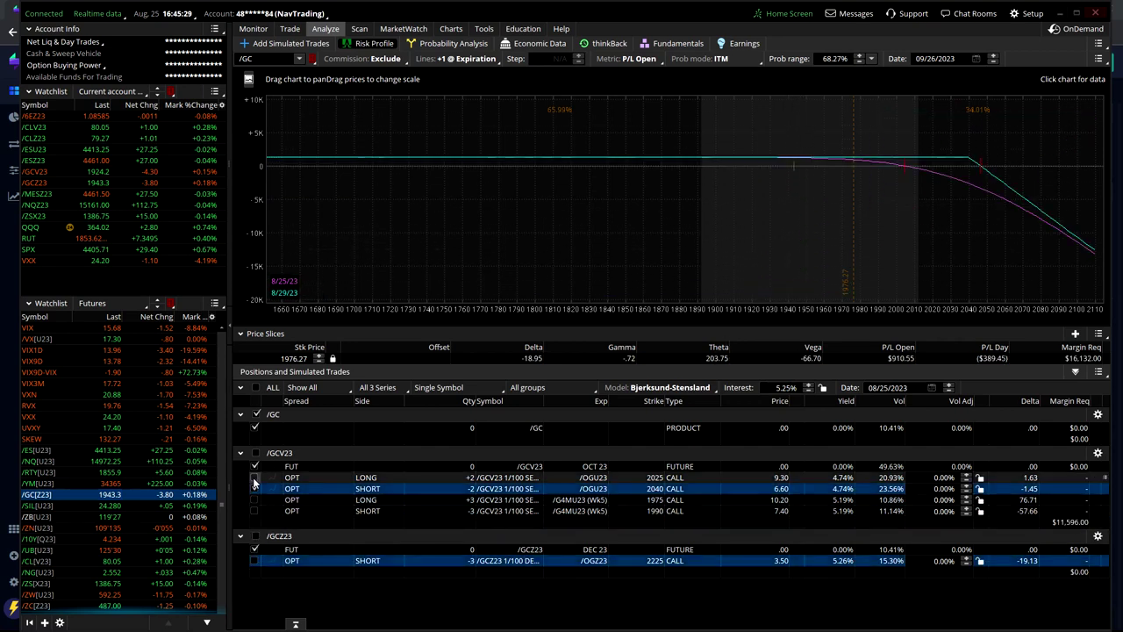
left_click(255, 478)
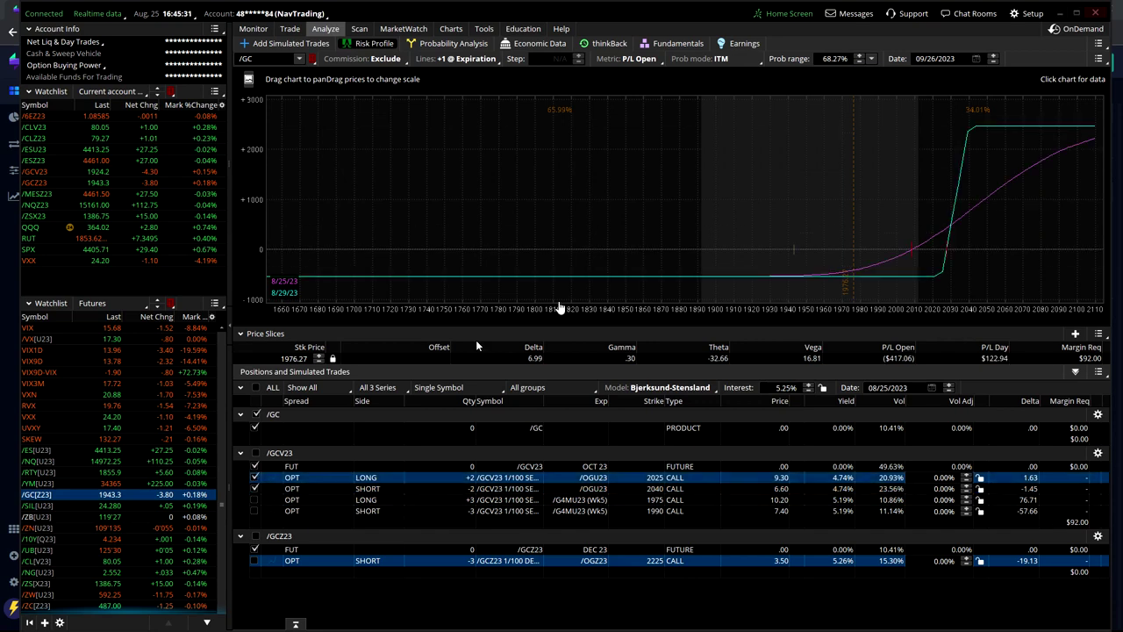
left_click_drag(797, 188, 502, 220)
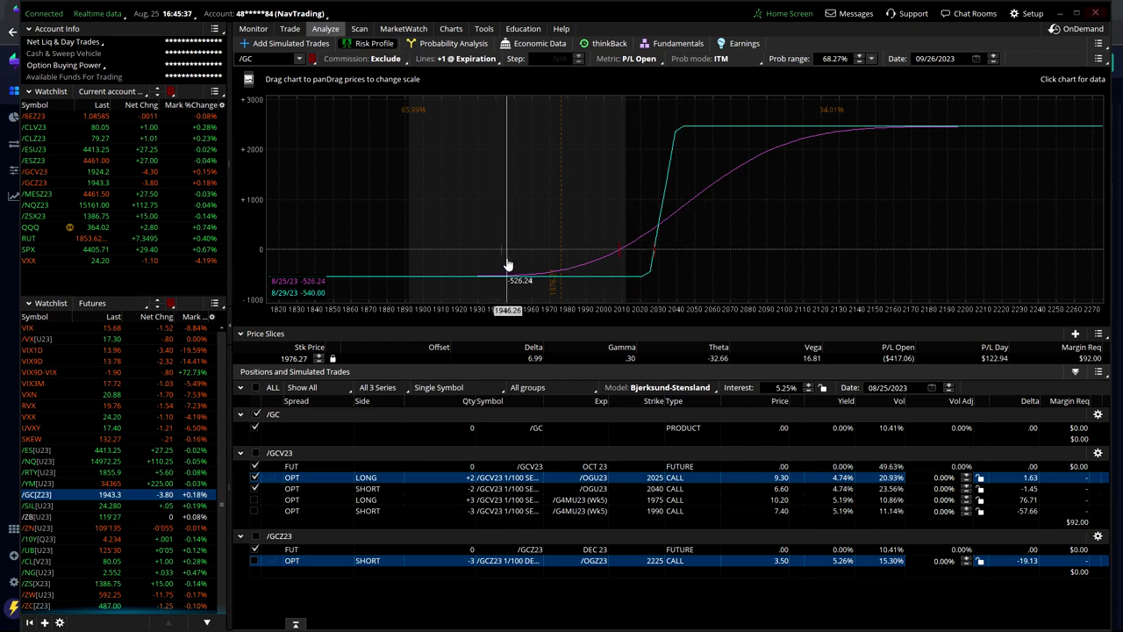
- Show the /MESZ23 risk profile, and plot /NQ with only the short 14350, long 14500 and short 11750 puts of /NQZ23
left_click(100, 195)
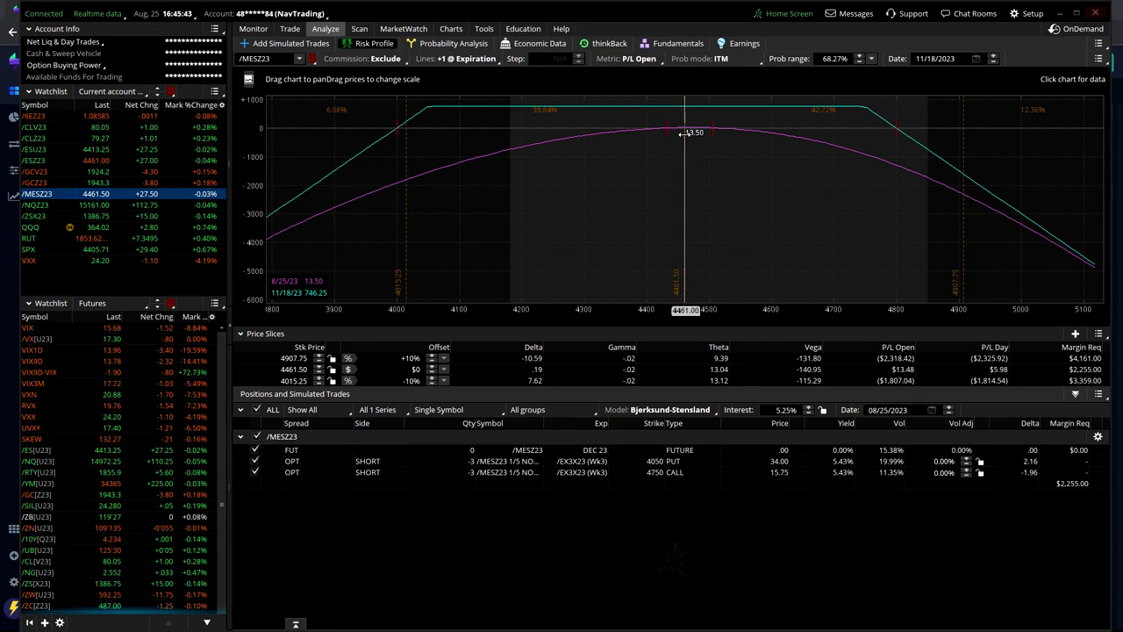
left_click(60, 463)
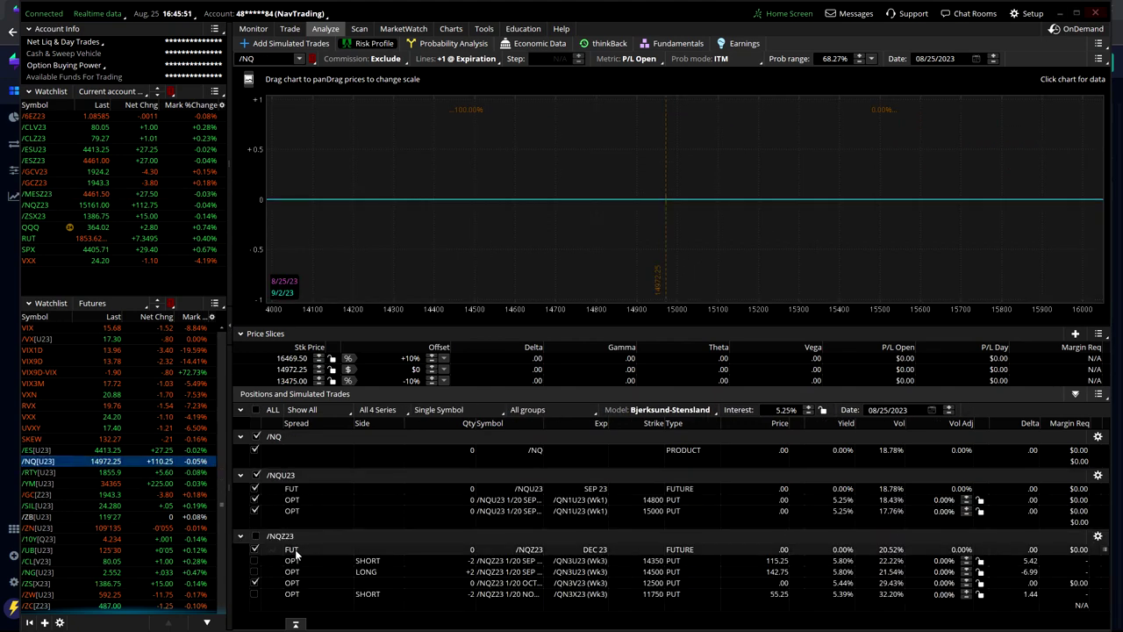
left_click(254, 549)
left_click(254, 560)
left_click(255, 571)
left_click(255, 582)
left_click(254, 594)
left_click(254, 511)
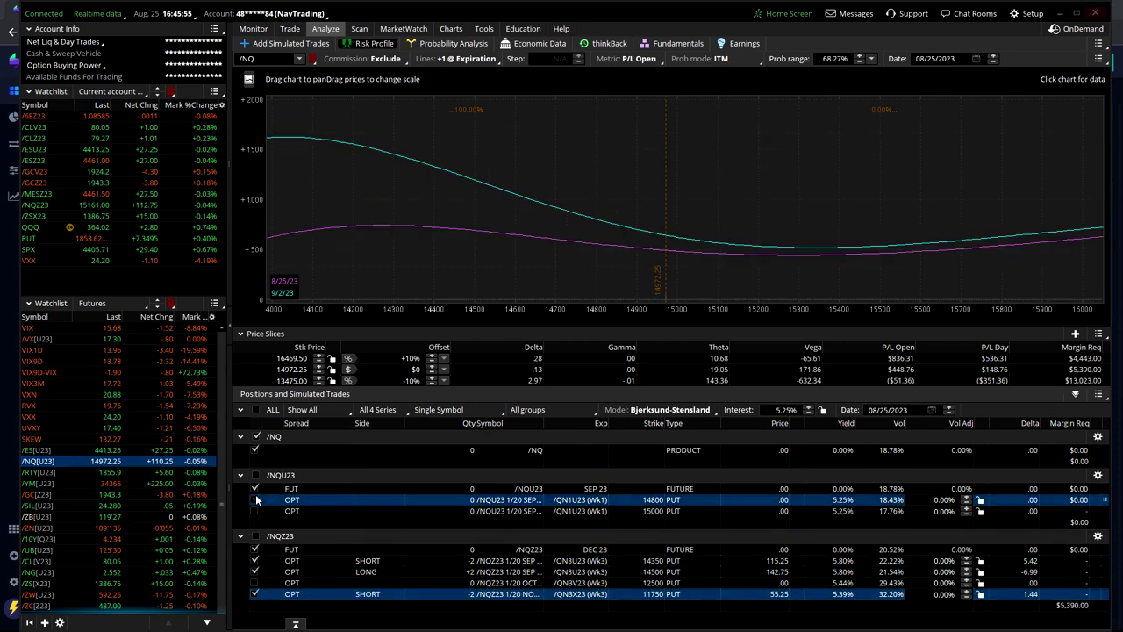
left_click(254, 500)
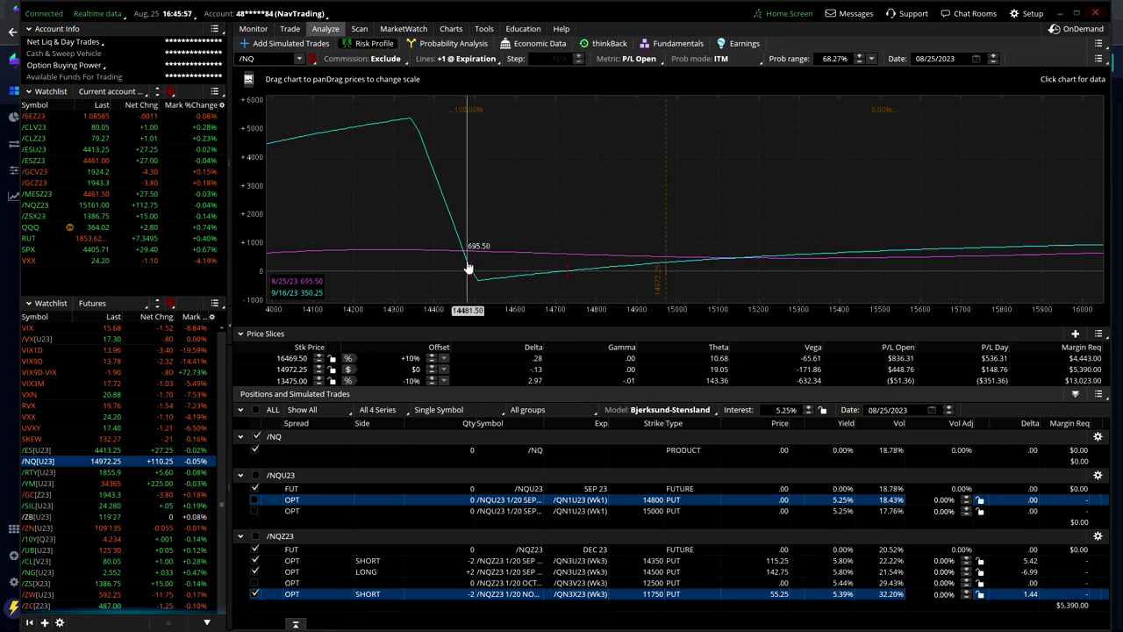
- Show the risk profiles of the /ZSX23, QQQ and VXX positions one after another
left_click(167, 216)
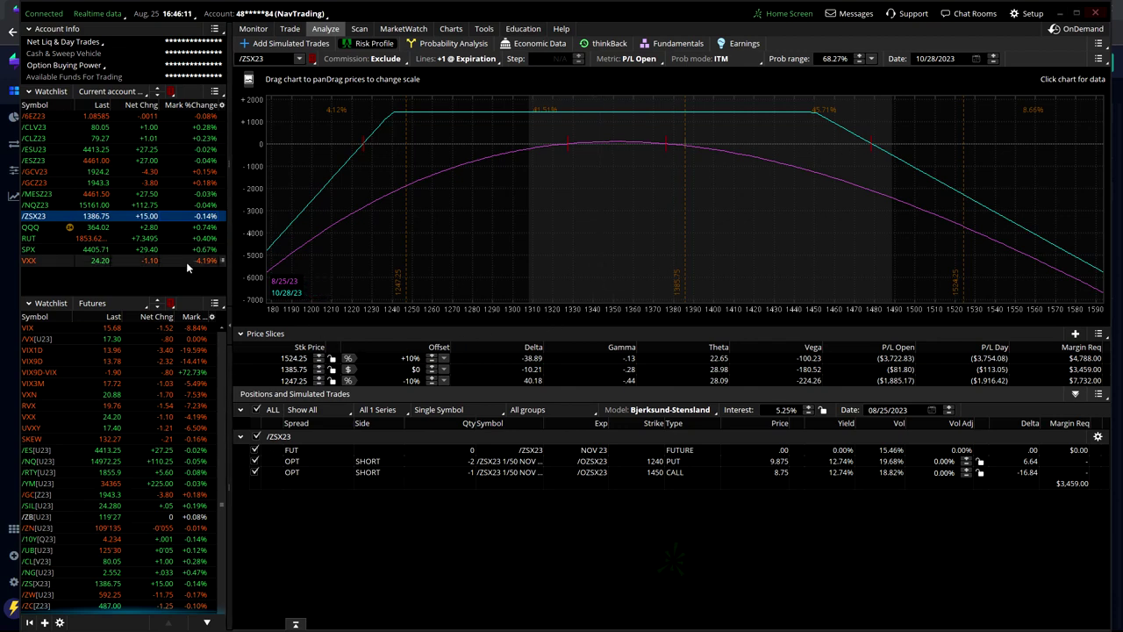
left_click(103, 230)
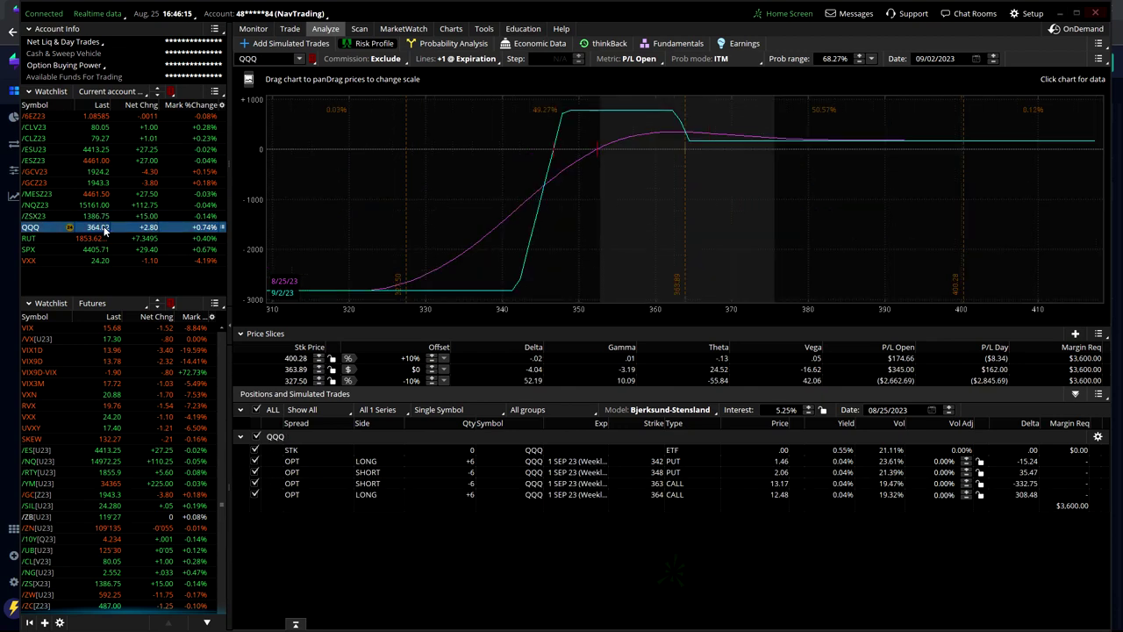
left_click(105, 261)
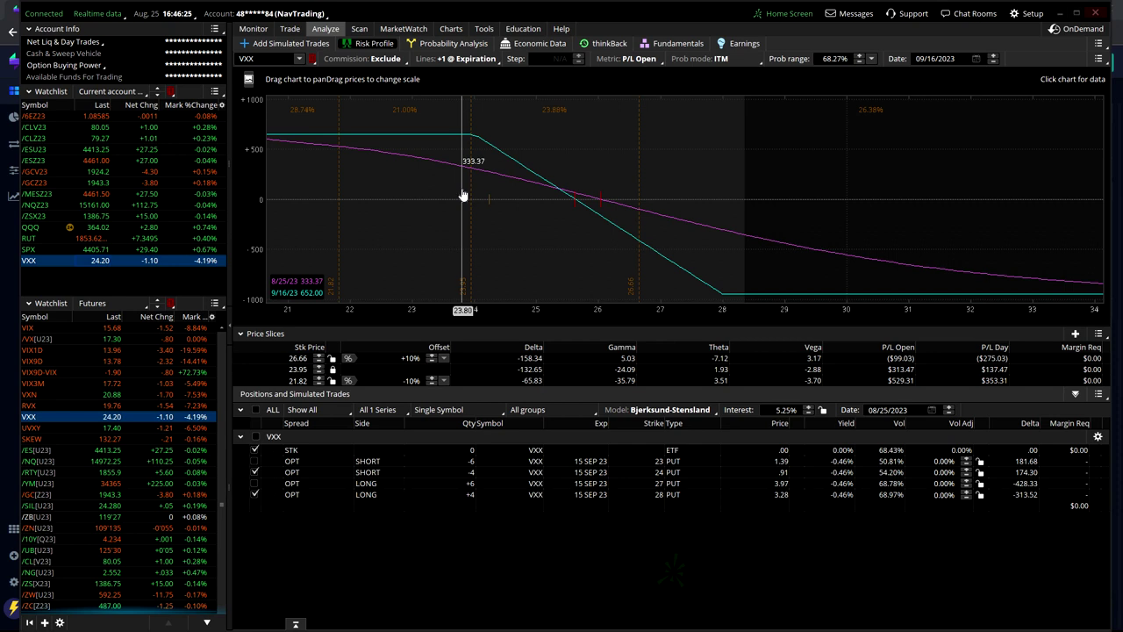
- Replace the plotted VXX legs with only the short 23 puts and long 27 puts expiring 15 SEP 23
left_click(256, 494)
left_click(255, 484)
left_click(256, 472)
left_click(255, 461)
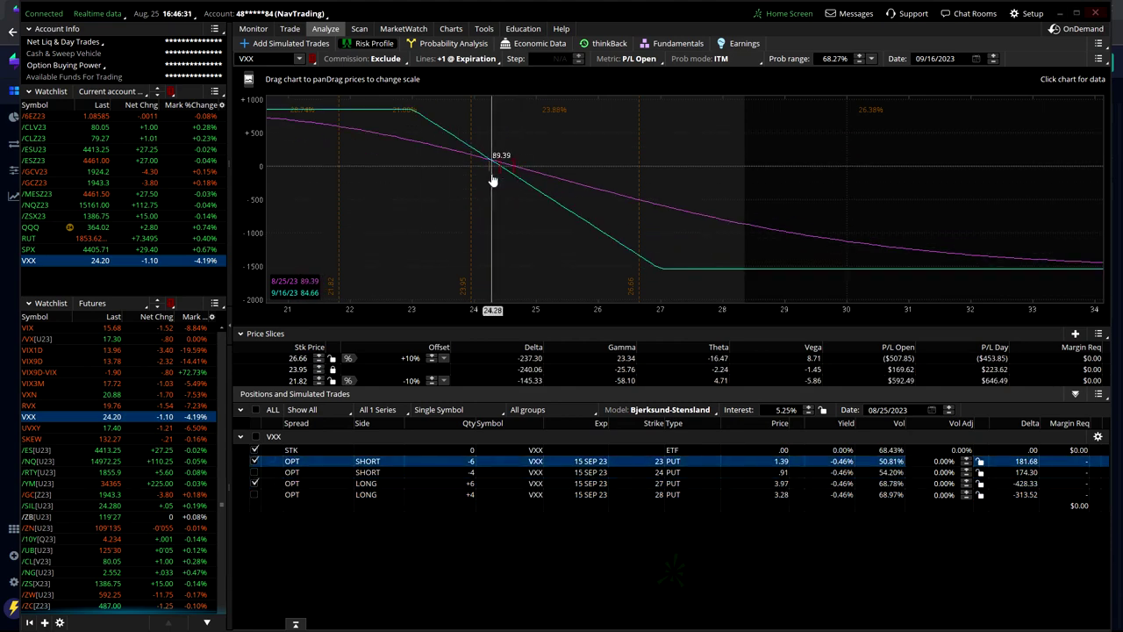